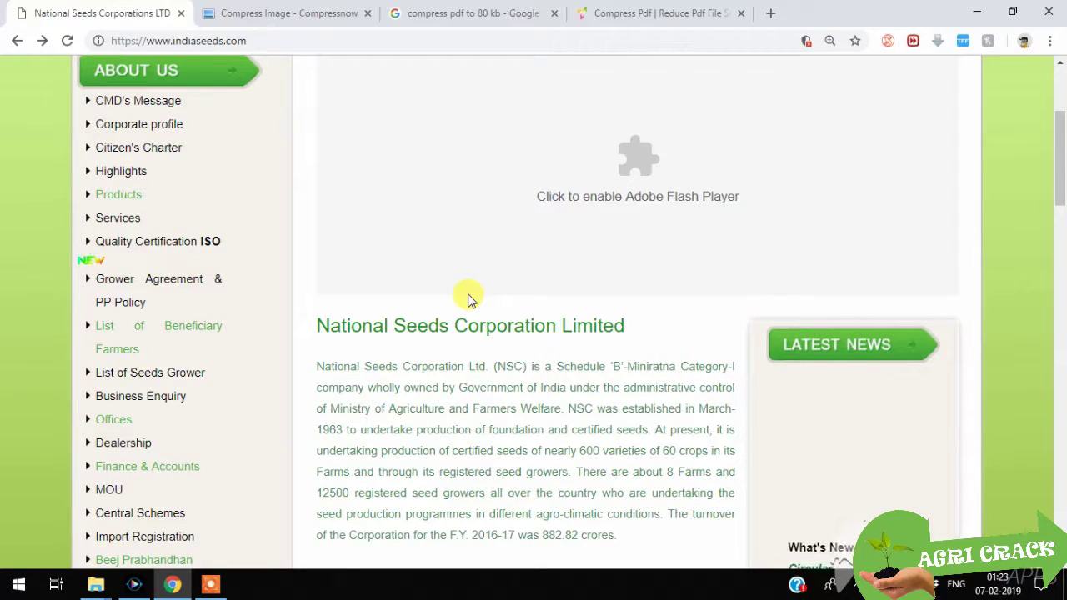
# Step: Scroll the indiaseeds.com home page and reveal Career/Vacancy's Current and Archives options under Public Notice
pyautogui.scroll(3, 470, 302)
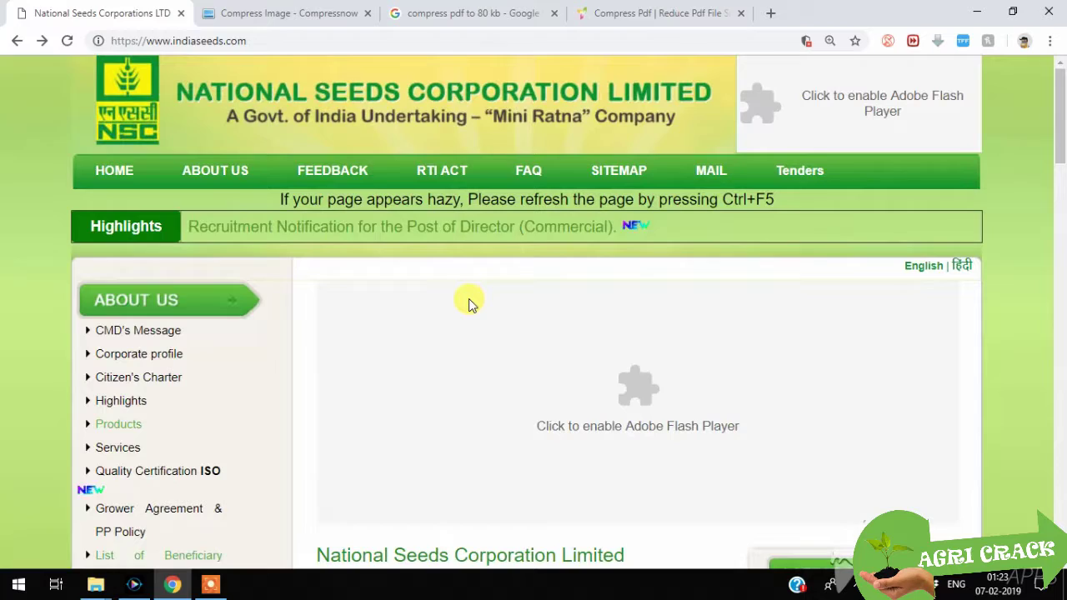
pyautogui.scroll(-3, 469, 302)
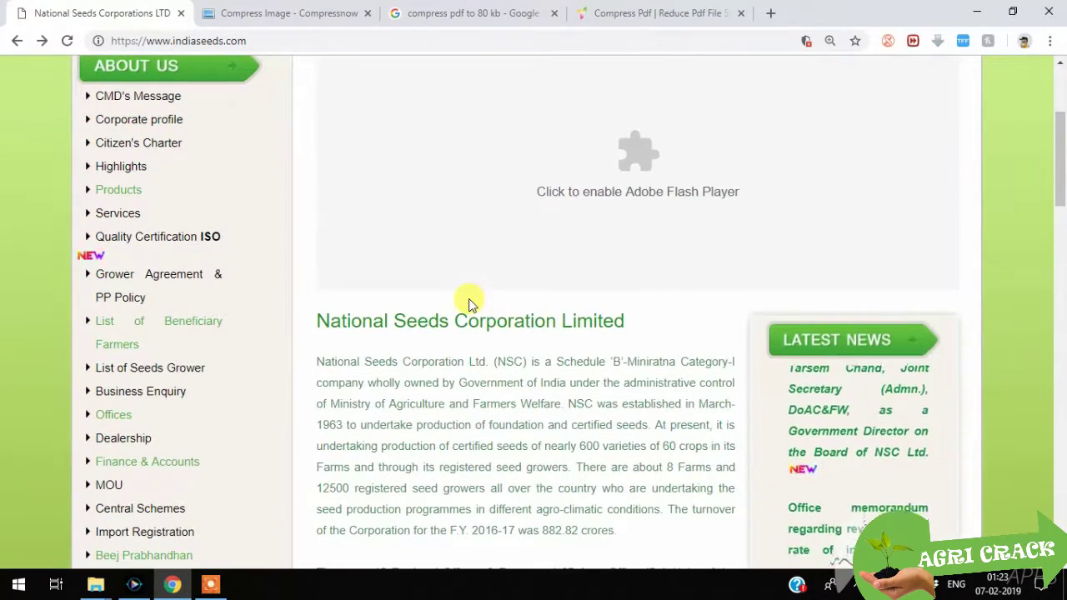
pyautogui.scroll(-3, 469, 302)
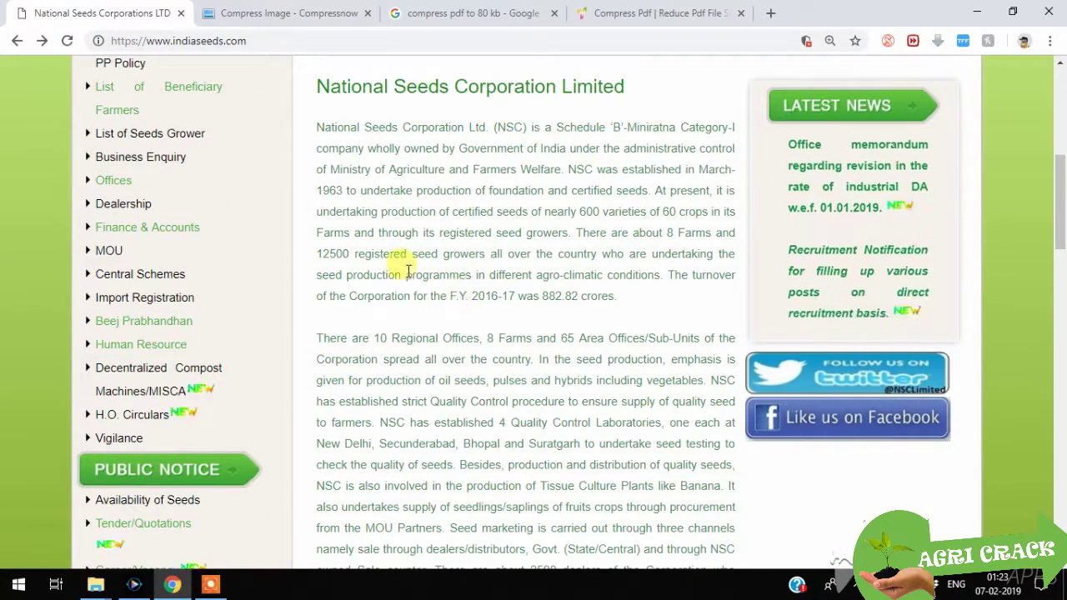
pyautogui.scroll(6, 372, 256)
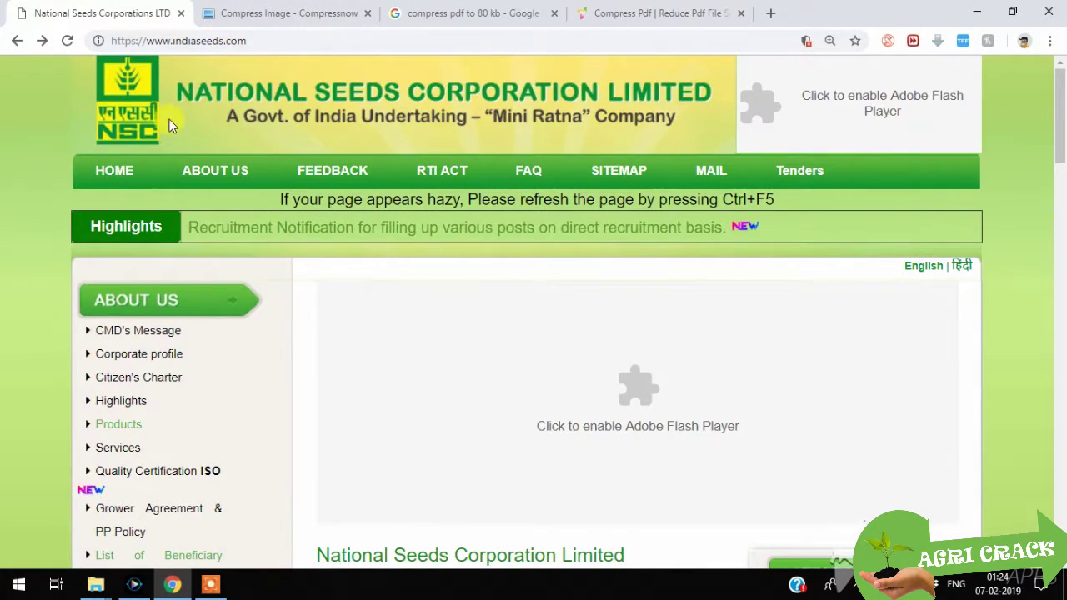
pyautogui.scroll(-9, 83, 243)
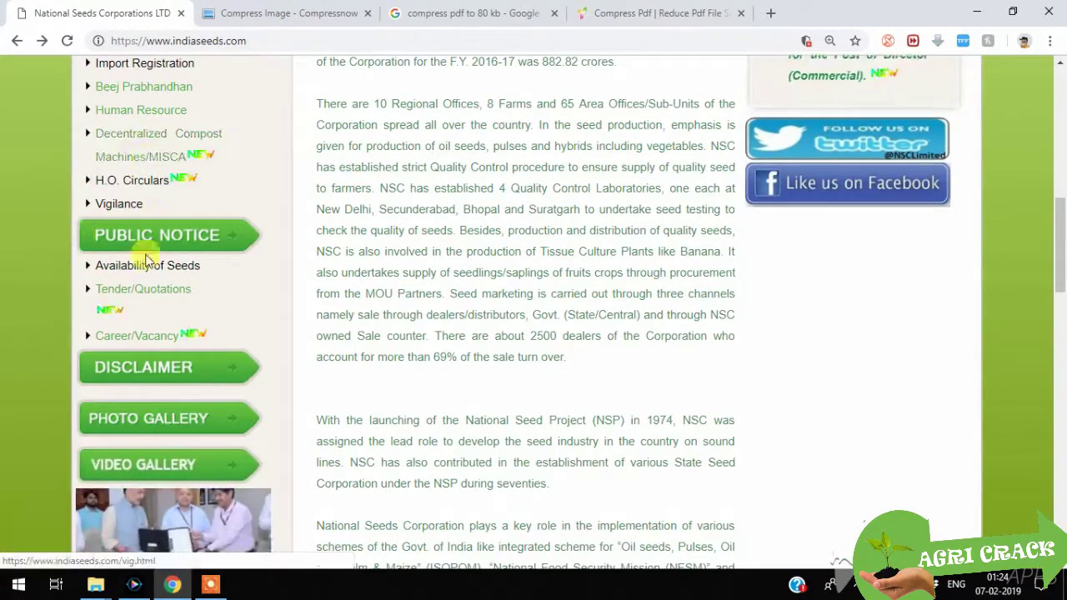
pyautogui.moveTo(175, 342)
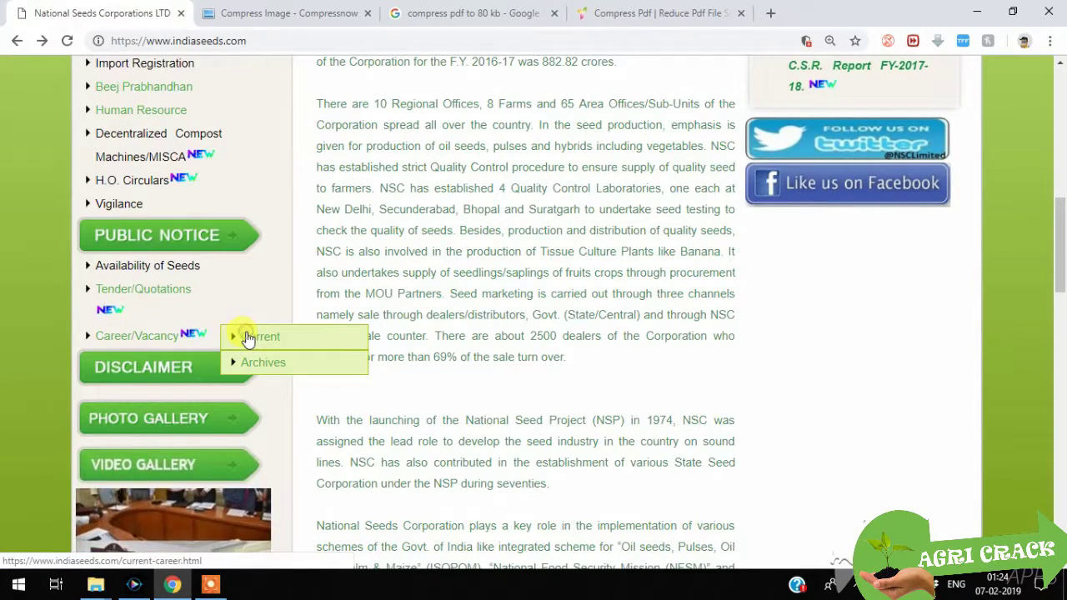
# Step: Open Current vacancies, start the online application for RECTT/1/19/NSC/2019, and confirm the instructions
pyautogui.click(248, 337)
pyautogui.scroll(-5, 379, 229)
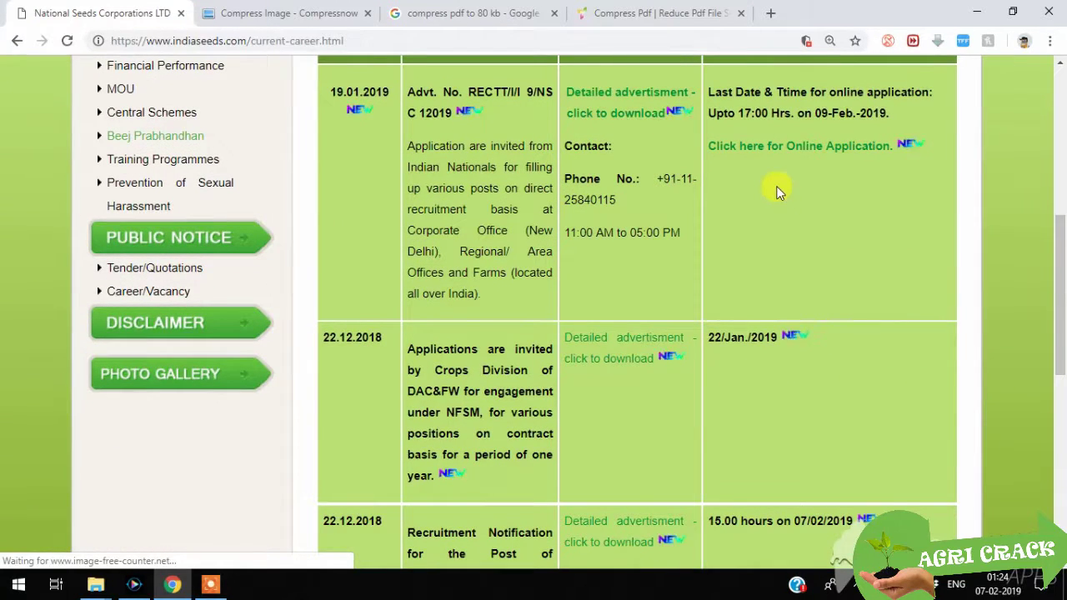
pyautogui.click(774, 149)
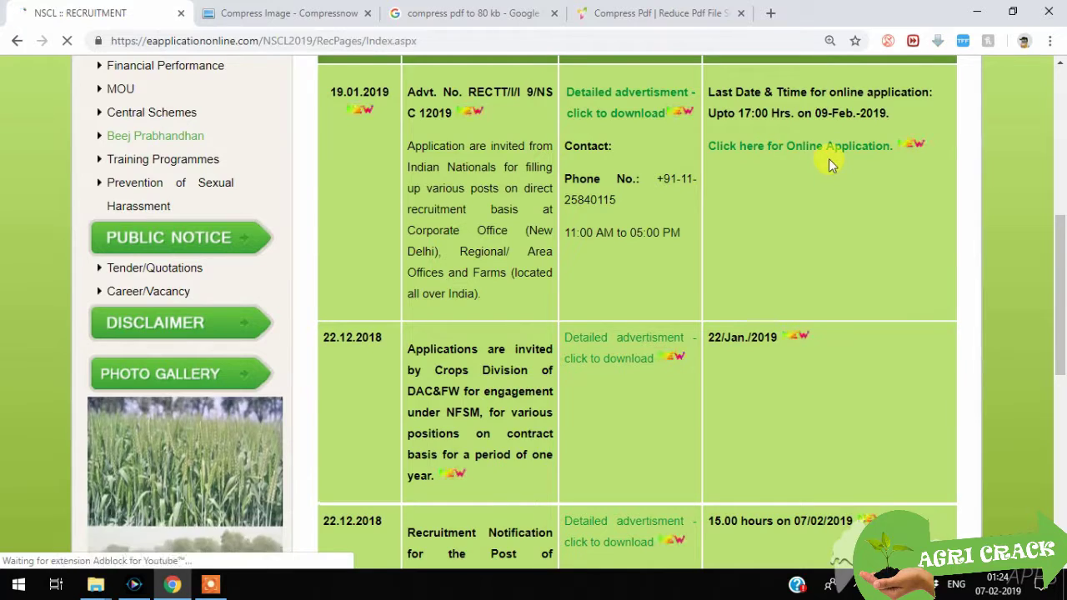
pyautogui.scroll(-1, 545, 195)
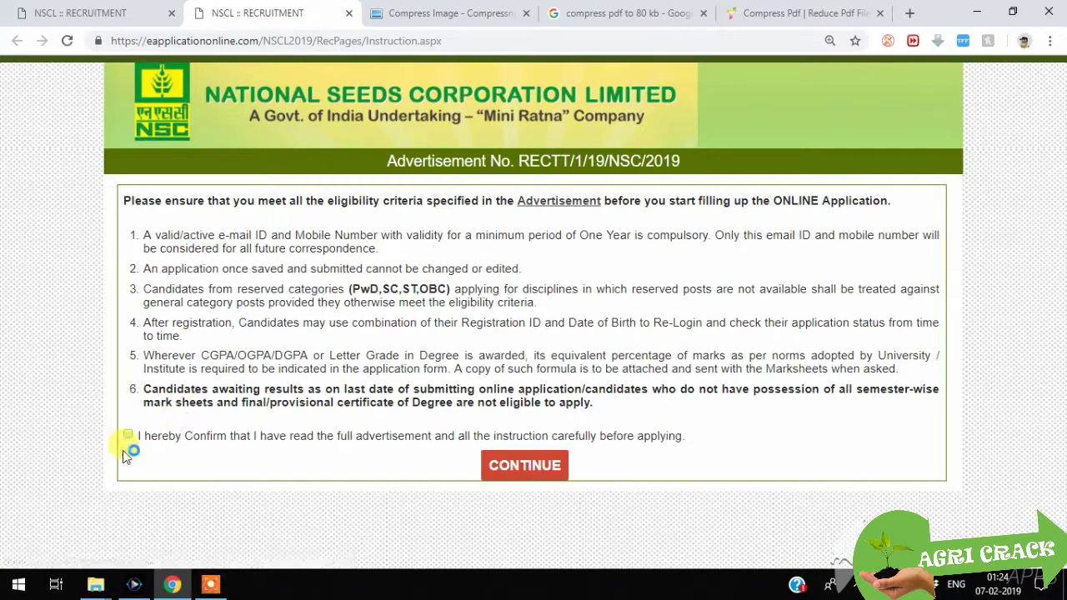
pyautogui.click(128, 436)
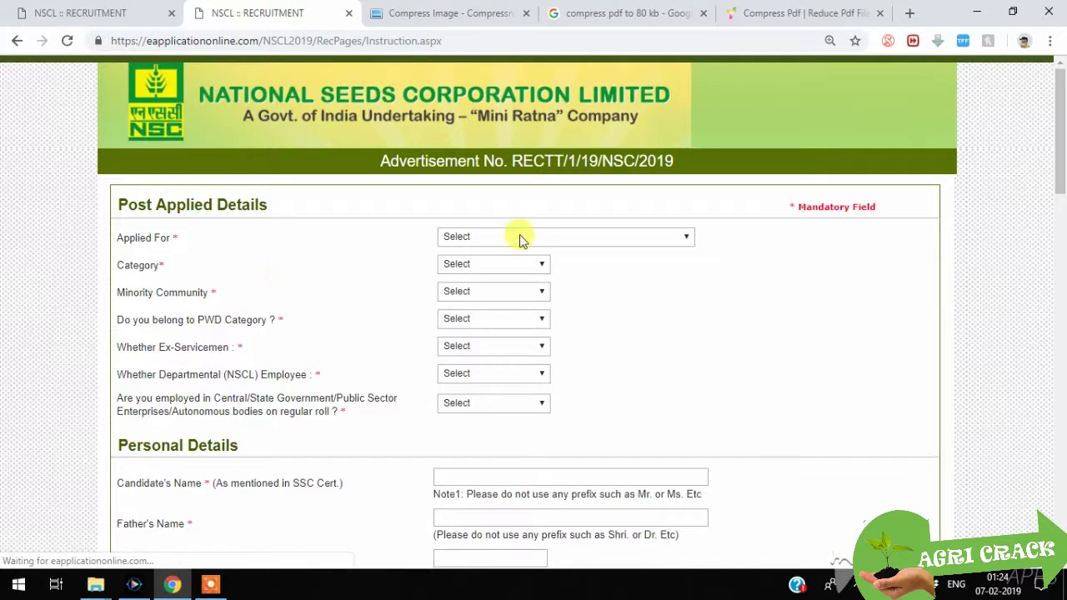
# Step: Apply for Management Trainee (Production) with category UNRESERVED
pyautogui.click(593, 237)
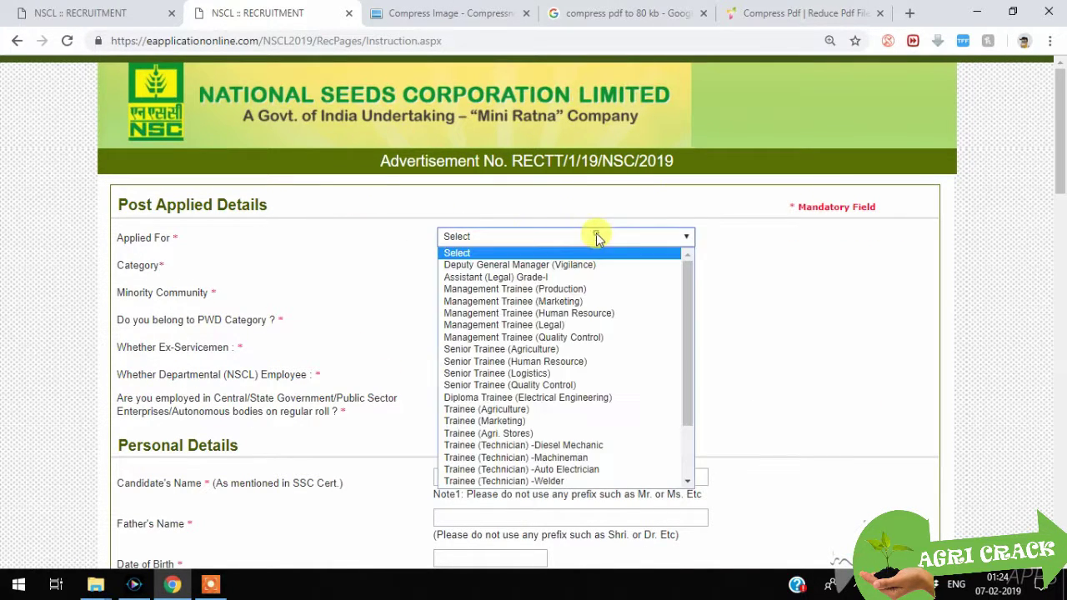
pyautogui.click(546, 289)
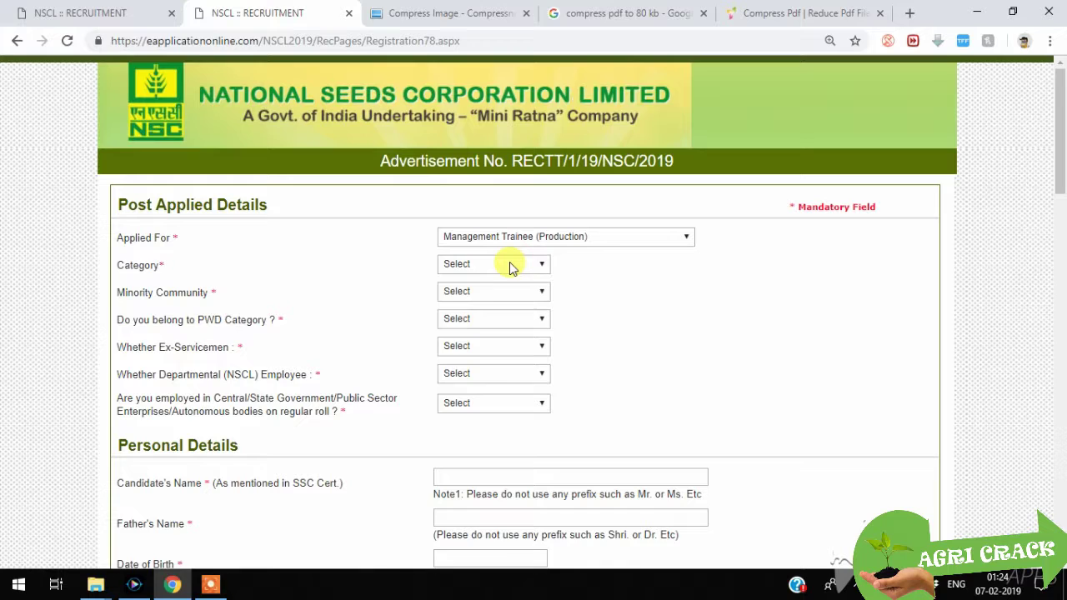
pyautogui.click(511, 265)
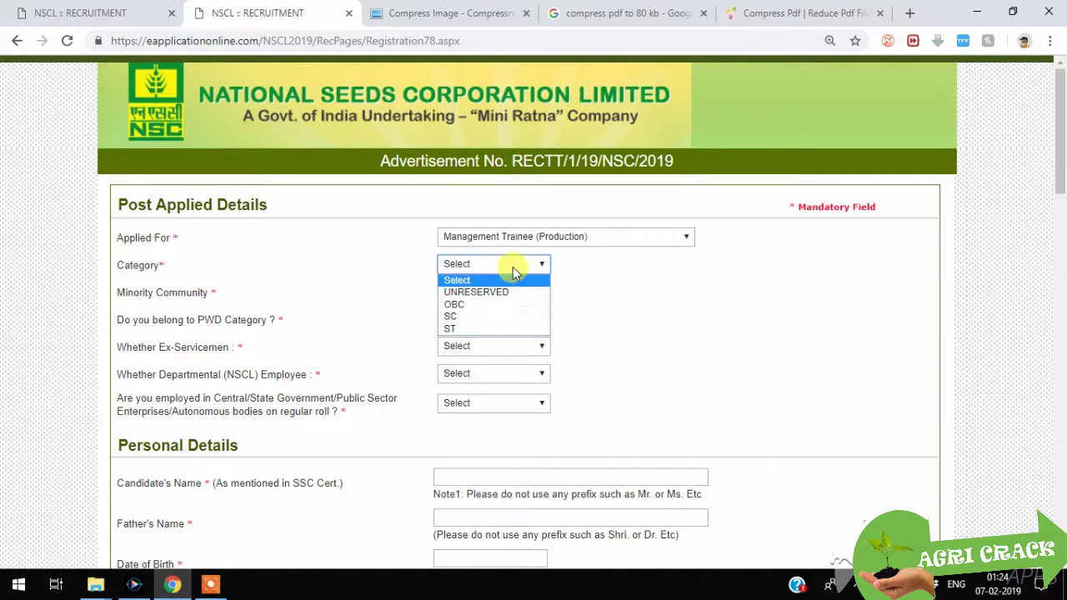
pyautogui.click(491, 304)
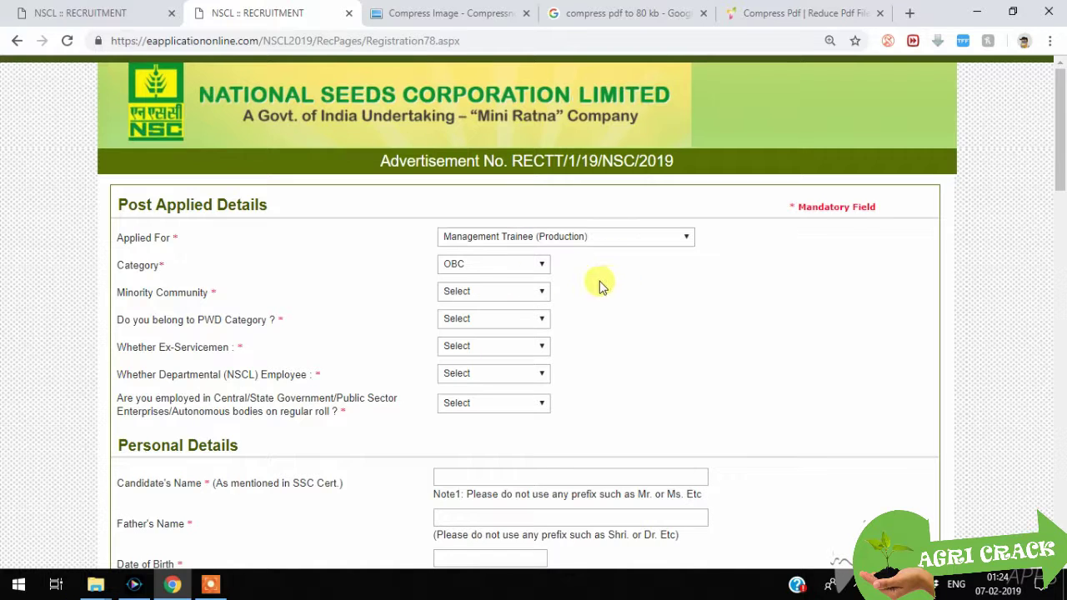
pyautogui.click(503, 264)
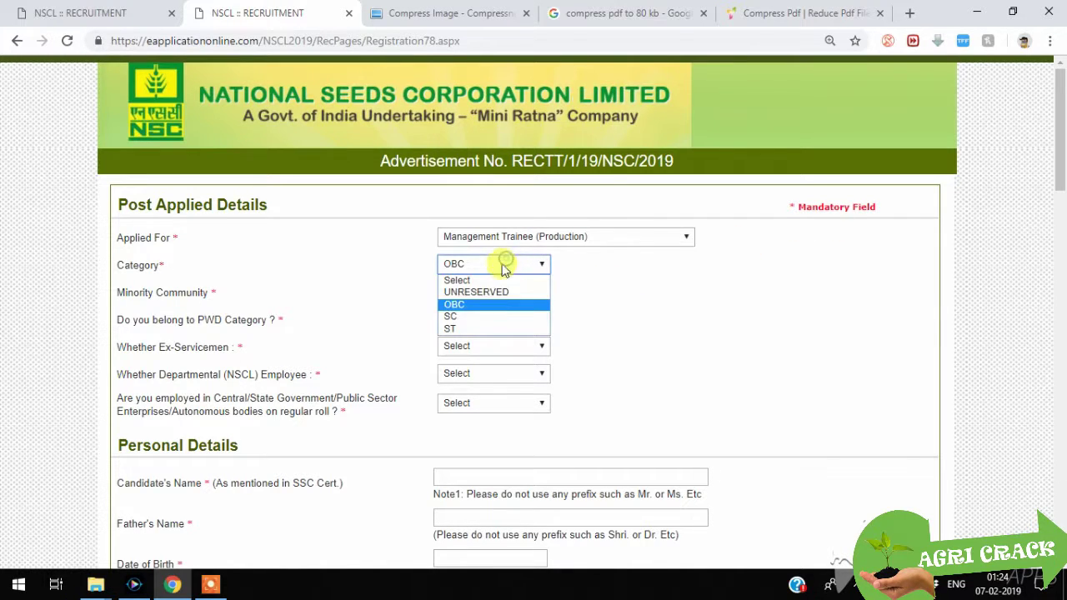
pyautogui.click(490, 289)
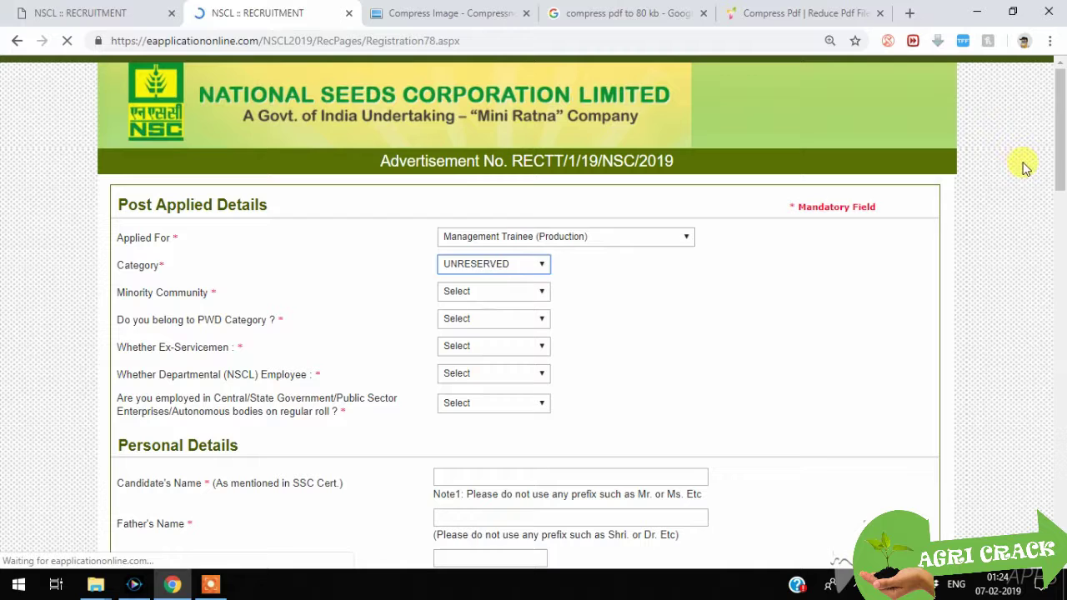
# Step: Answer NO for minority community, PWD category and ex-servicemen
pyautogui.scroll(-1, 1027, 166)
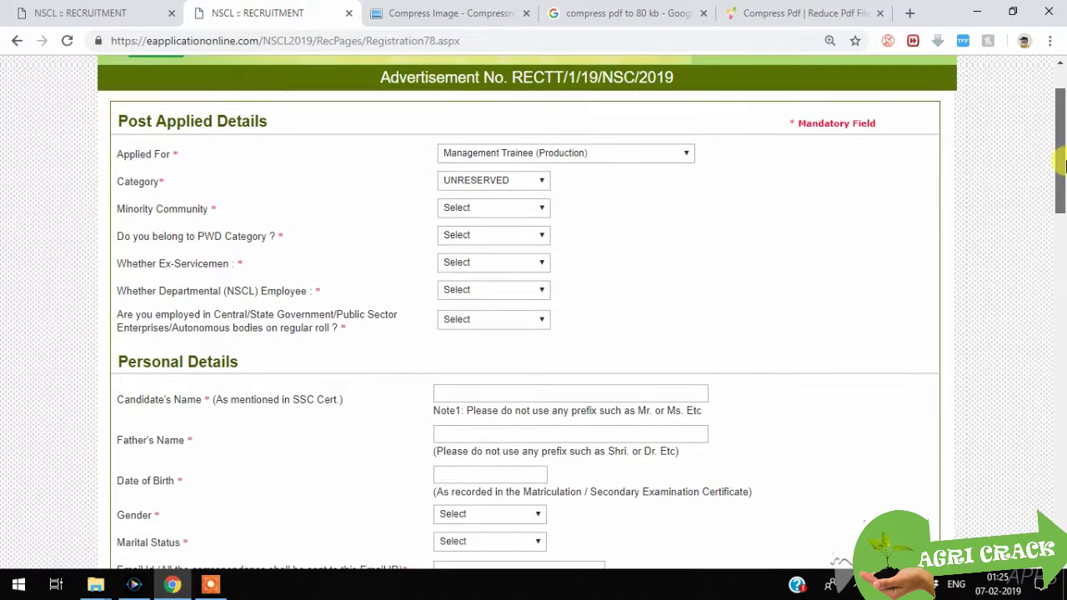
pyautogui.click(532, 209)
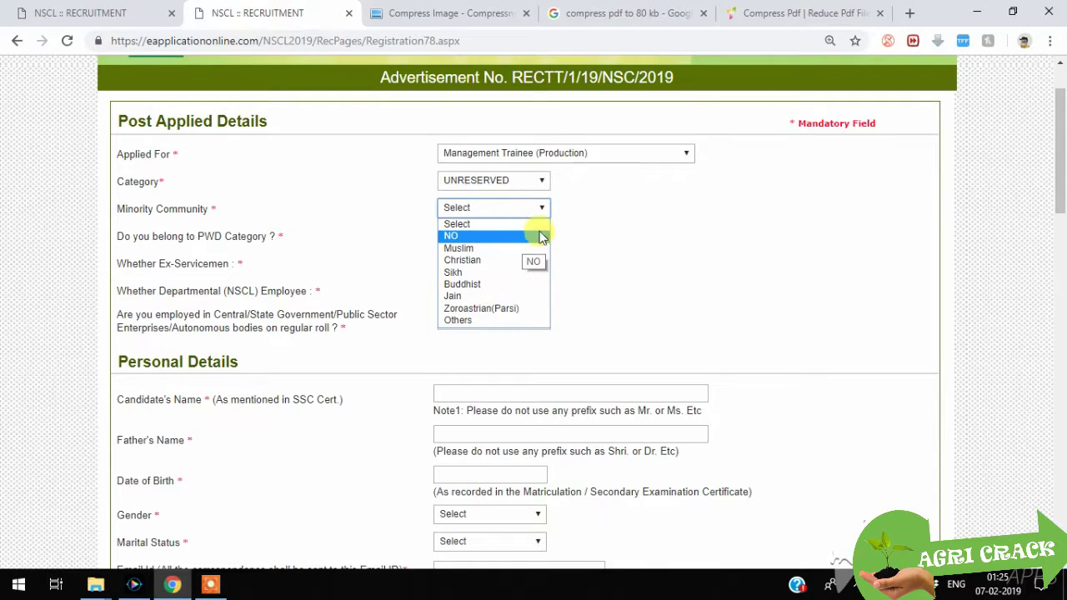
pyautogui.click(540, 239)
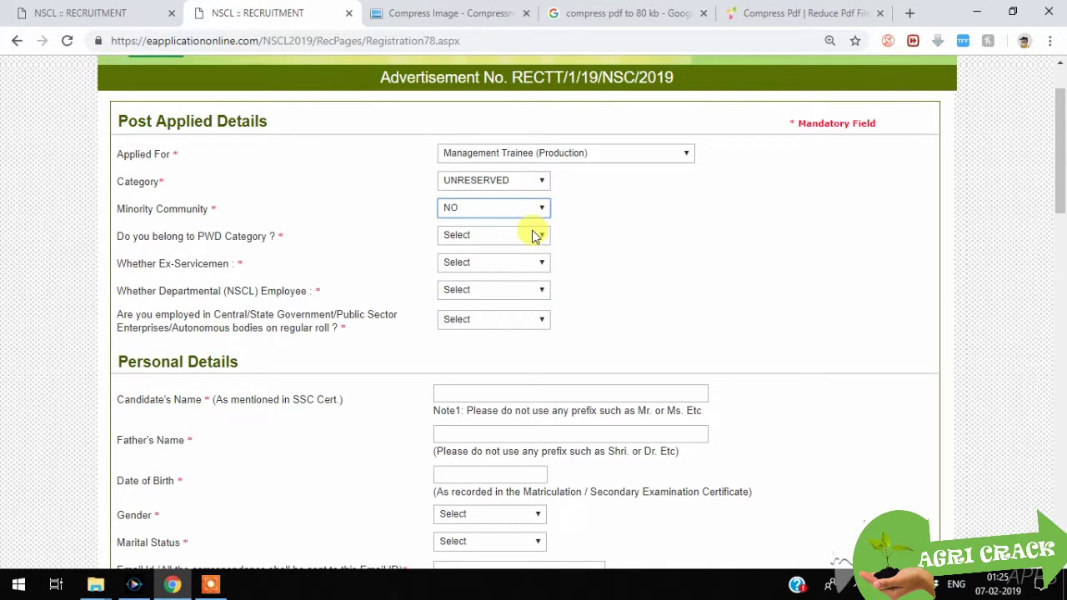
pyautogui.click(535, 236)
pyautogui.click(536, 277)
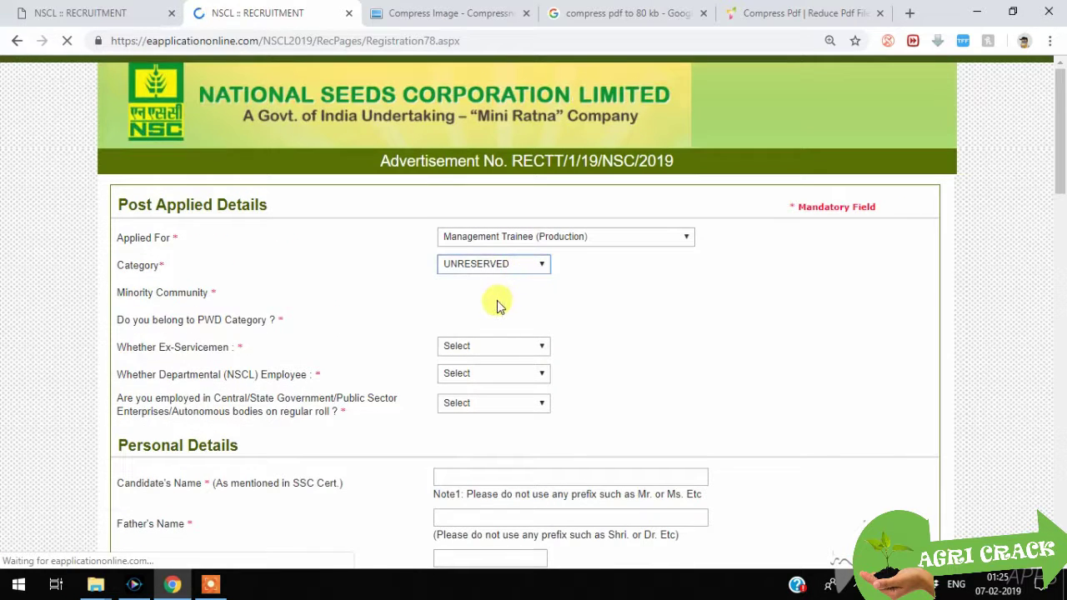
pyautogui.click(505, 347)
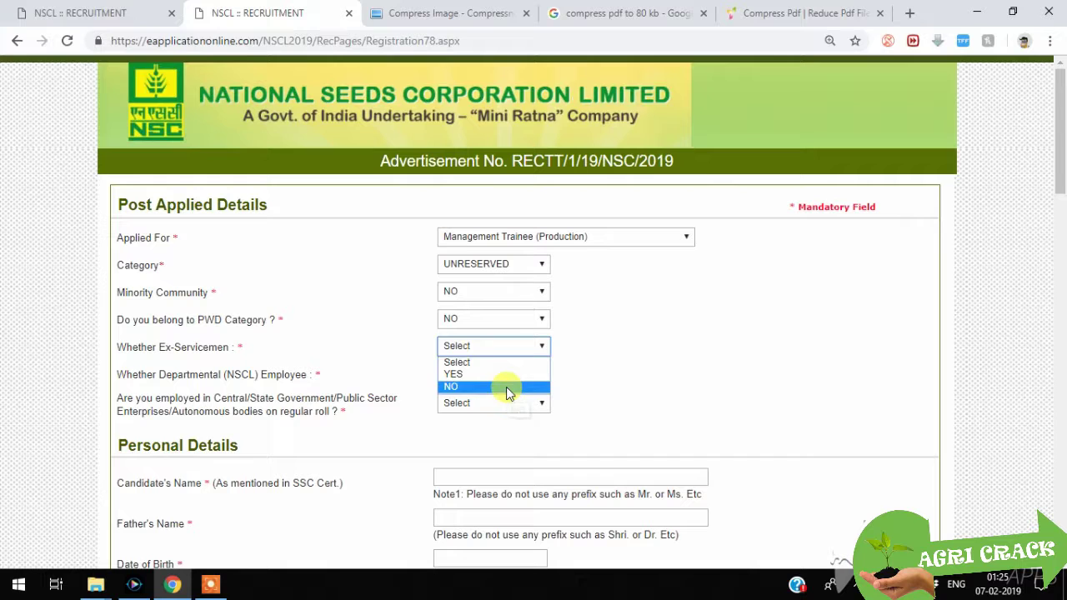
pyautogui.click(506, 386)
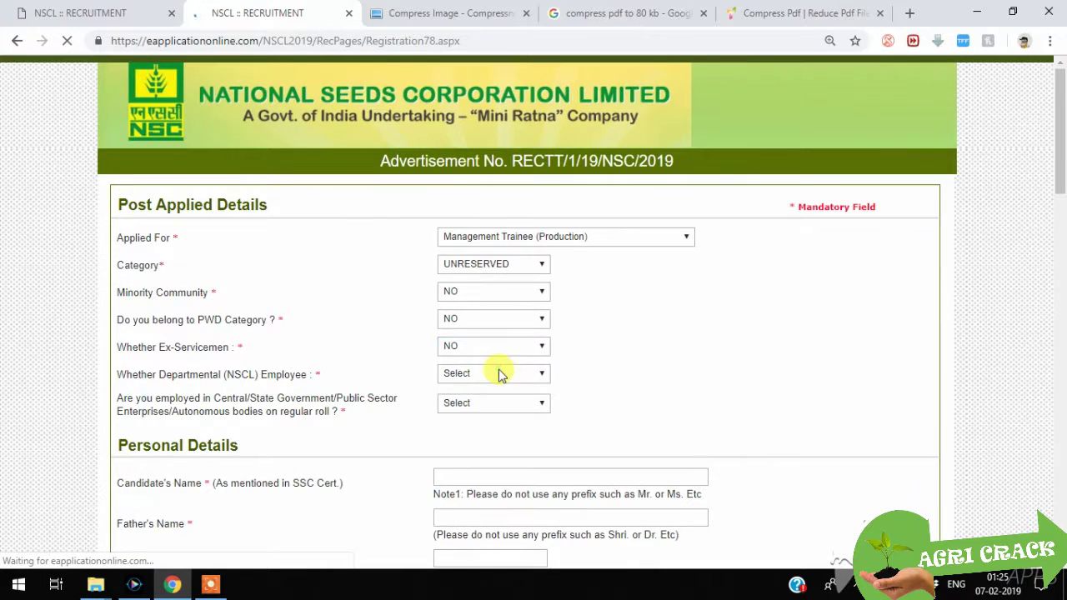
# Step: Answer NO for departmental NSCL employee and government employment
pyautogui.click(498, 374)
pyautogui.scroll(-3, 517, 345)
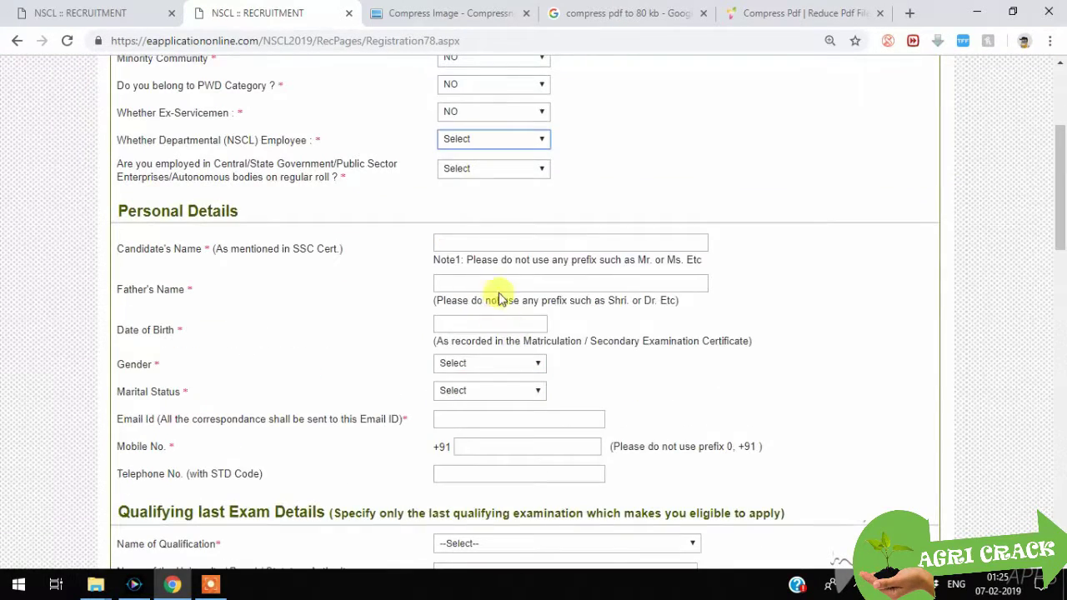
pyautogui.click(540, 143)
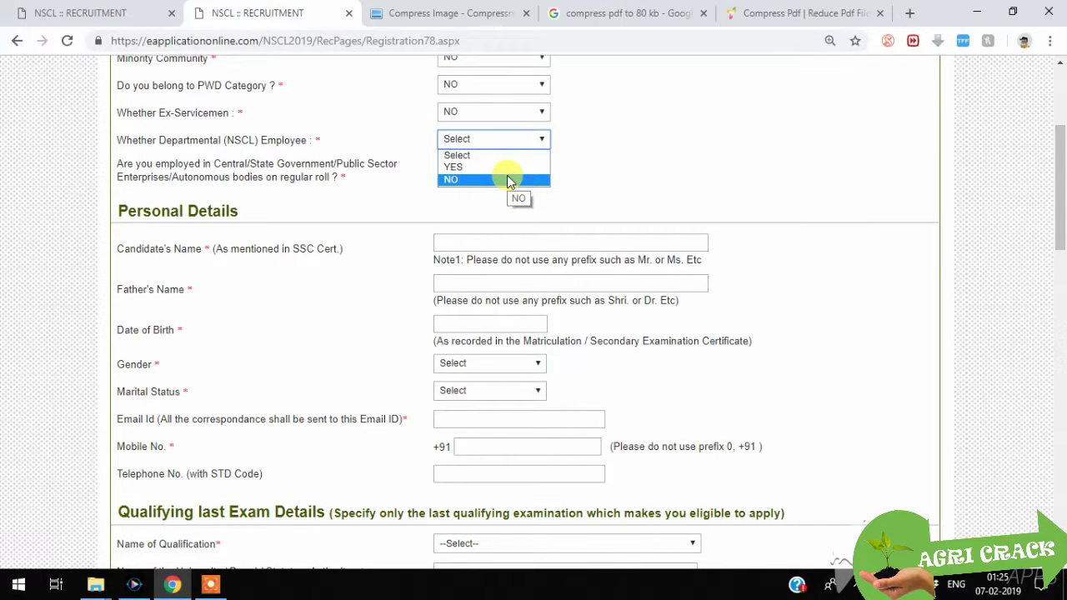
pyautogui.click(503, 180)
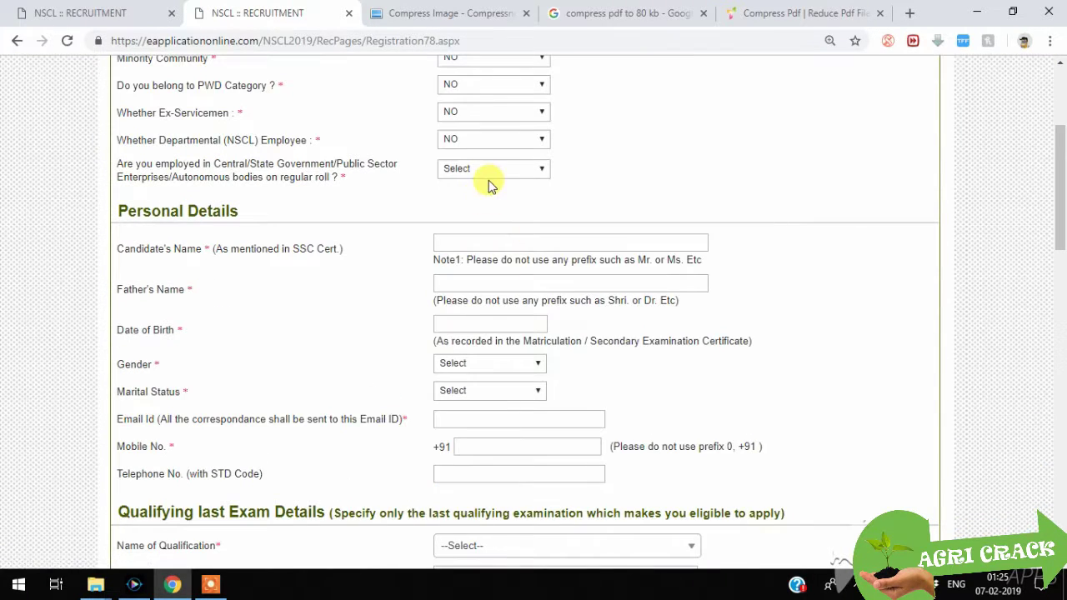
pyautogui.click(492, 175)
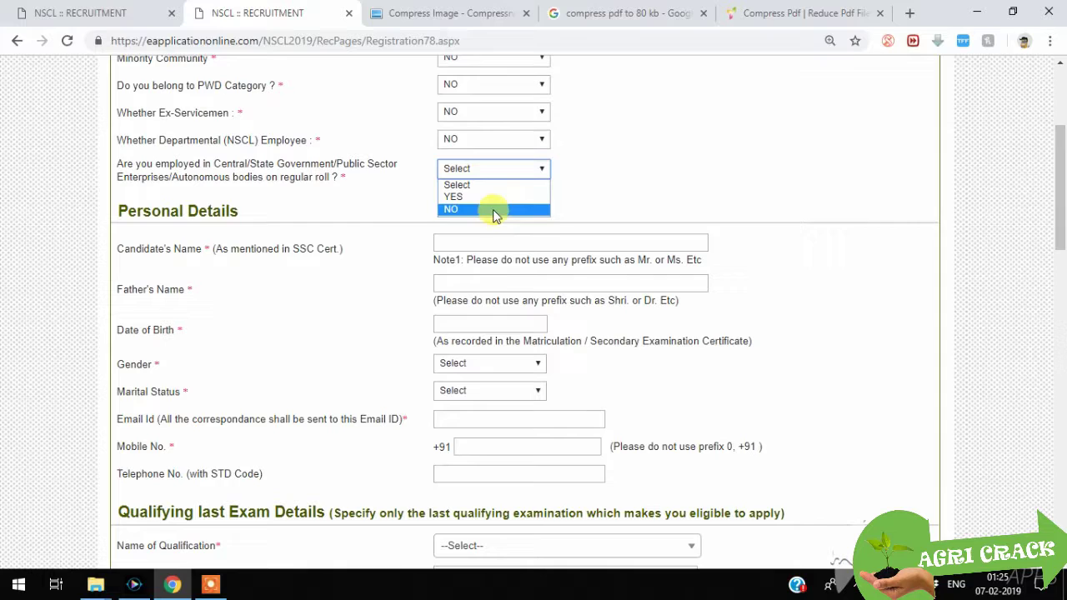
pyautogui.click(494, 210)
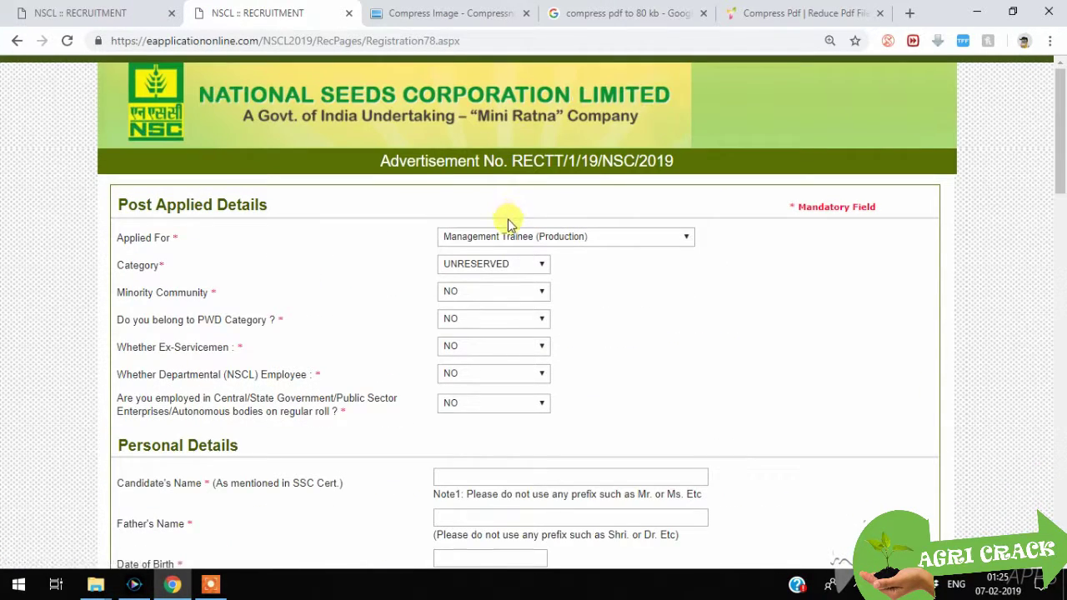
# Step: Enter the candidate's name and the father's name
pyautogui.scroll(-3, 507, 231)
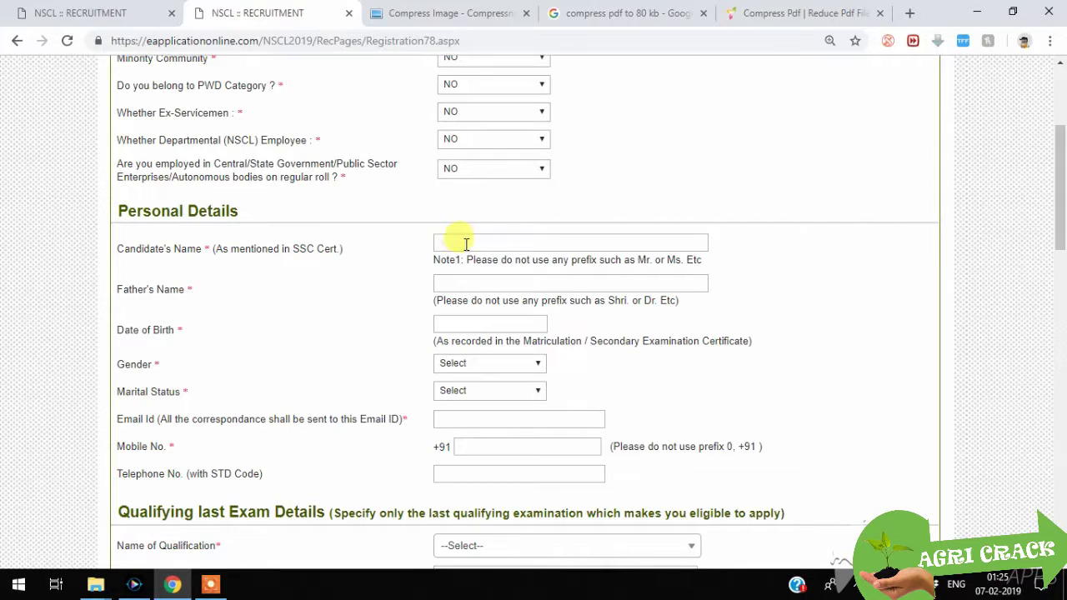
pyautogui.click(459, 247)
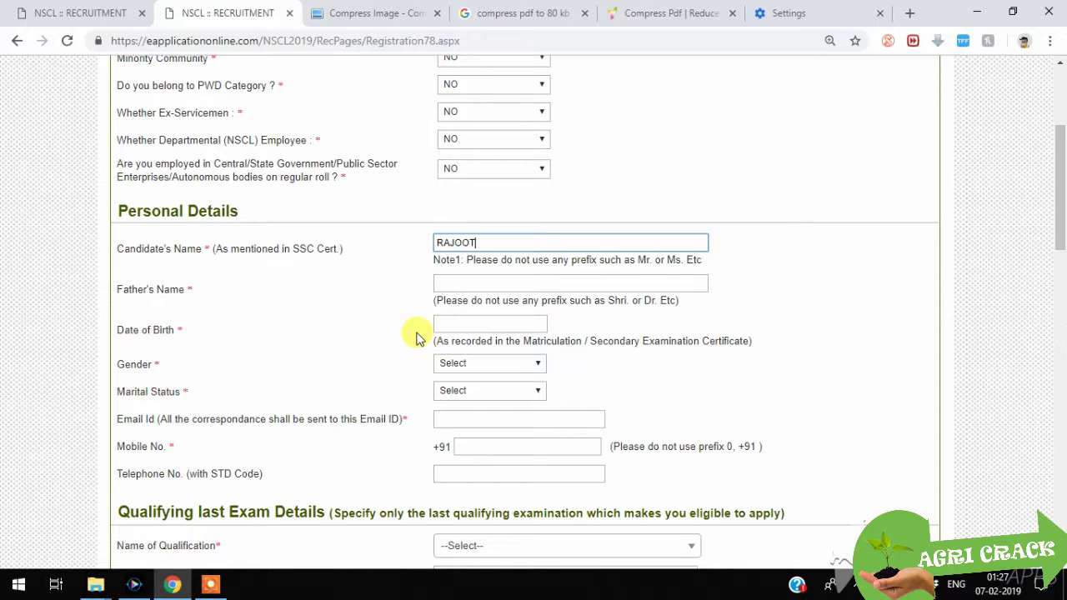
pyautogui.click(467, 285)
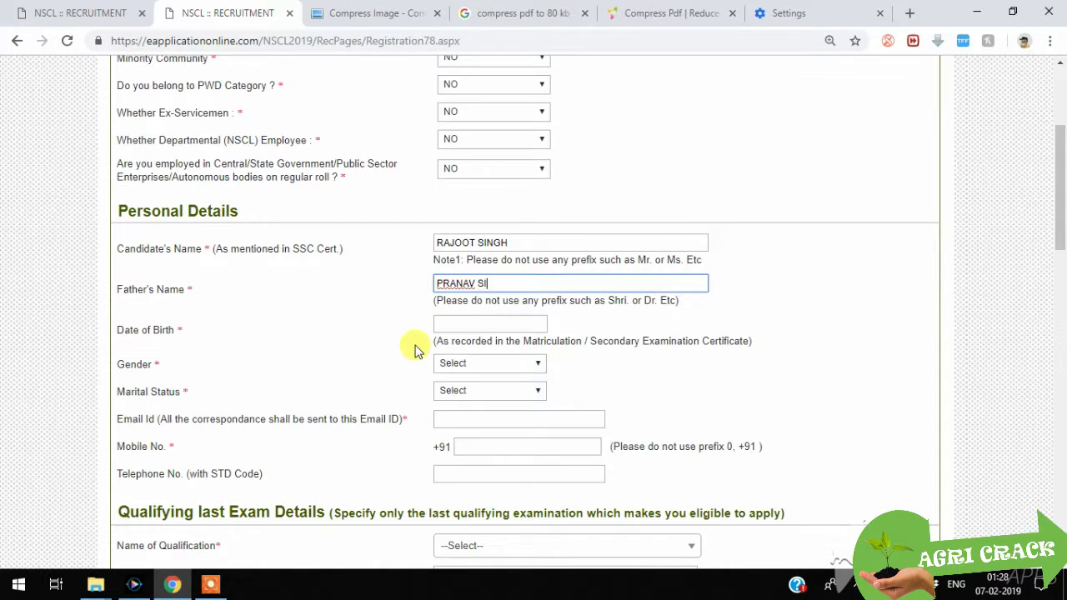
# Step: Set the date of birth to 08-08-1995 in the calendar
pyautogui.click(467, 333)
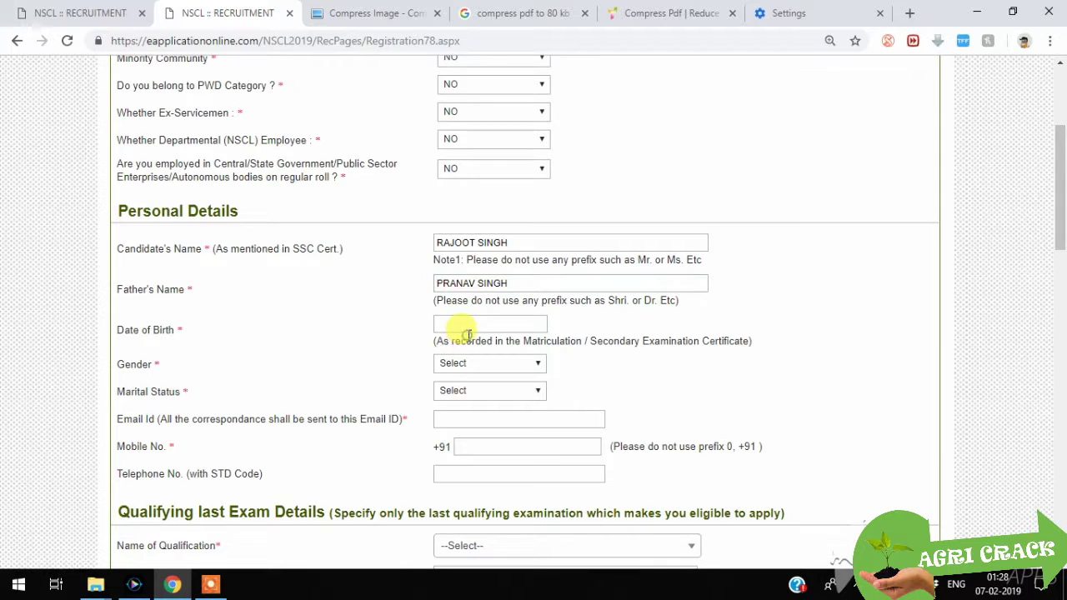
pyautogui.click(469, 328)
pyautogui.click(580, 349)
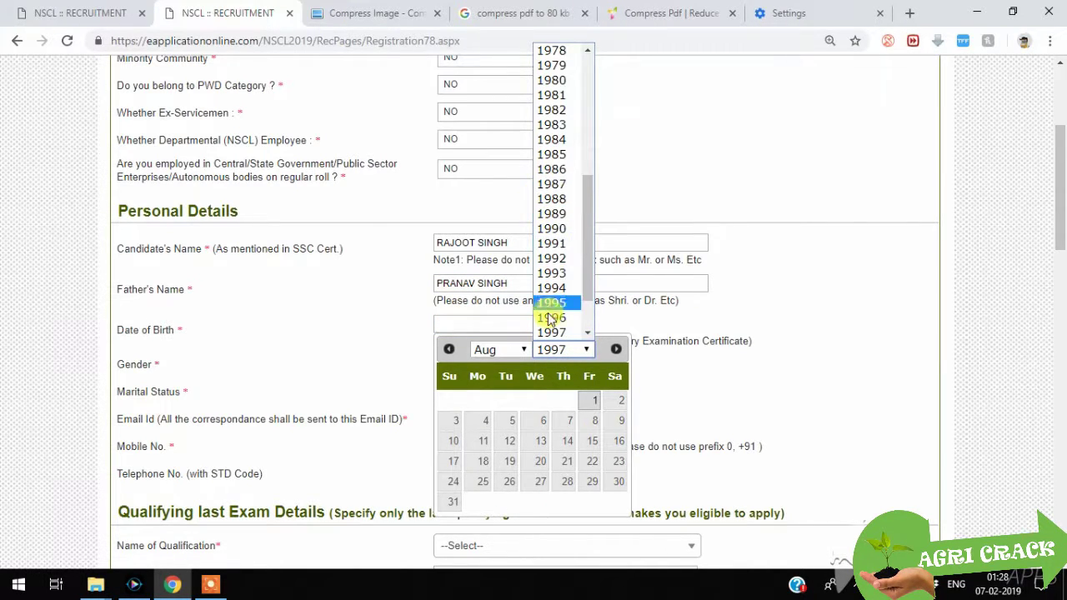
pyautogui.click(550, 320)
pyautogui.click(546, 349)
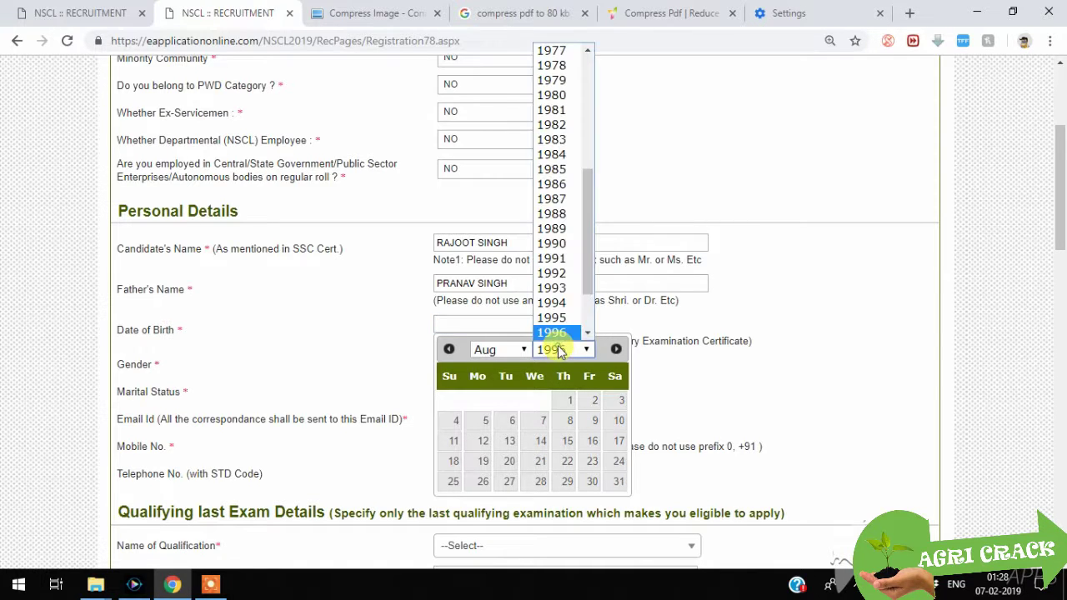
pyautogui.click(553, 317)
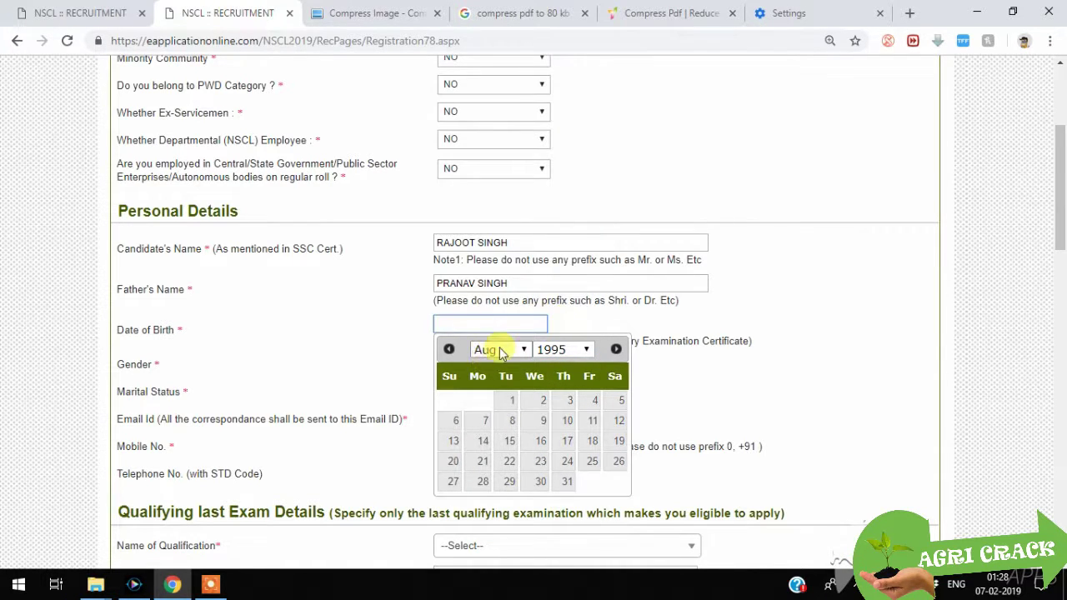
pyautogui.click(499, 351)
pyautogui.click(500, 351)
pyautogui.click(509, 420)
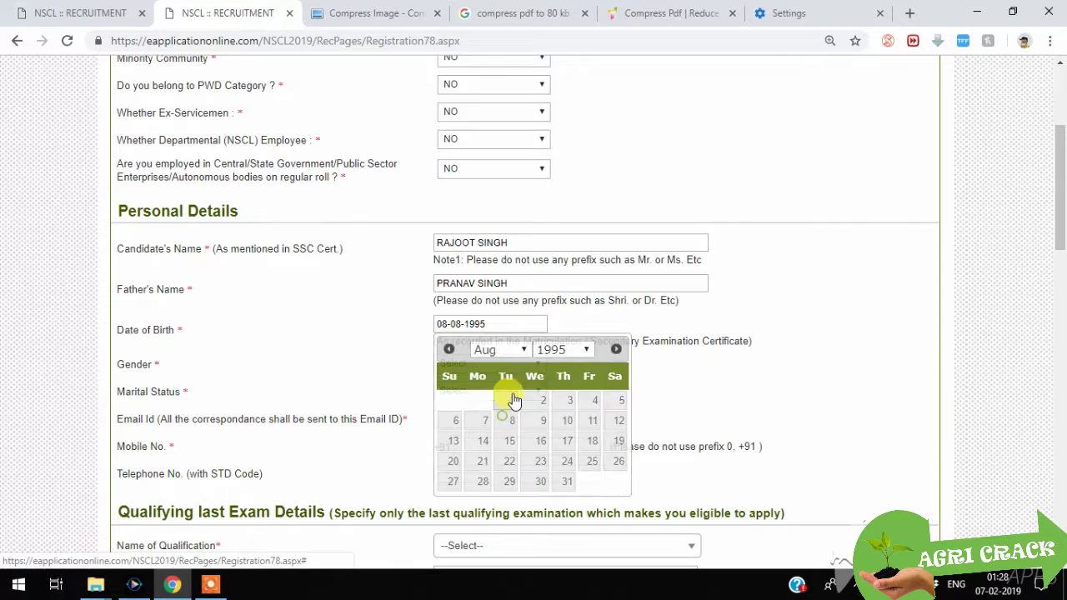
# Step: Set gender to MALE and marital status to Unmarried
pyautogui.click(464, 364)
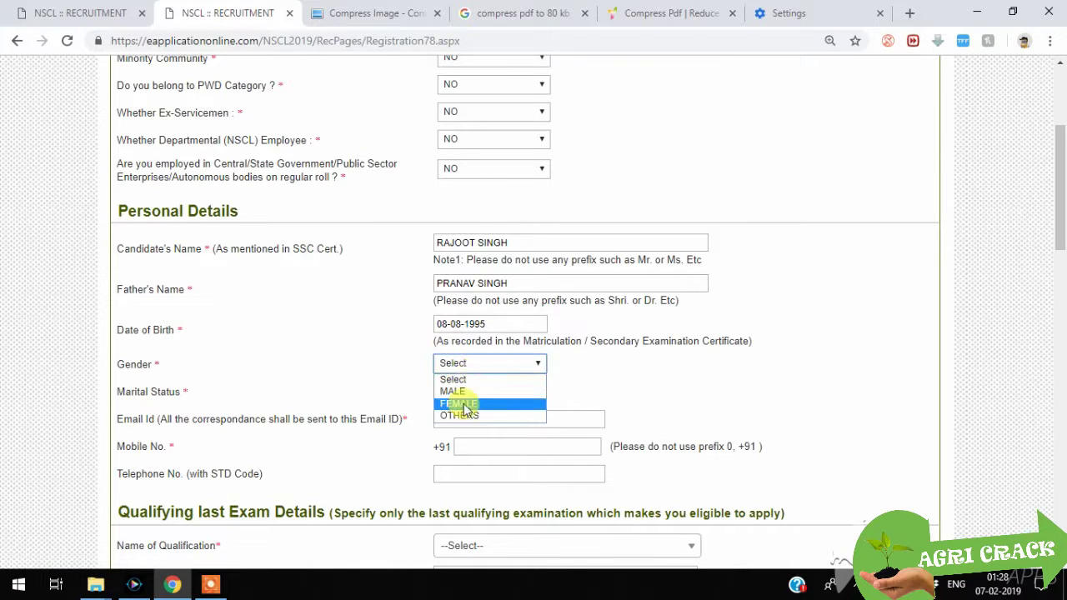
pyautogui.click(472, 393)
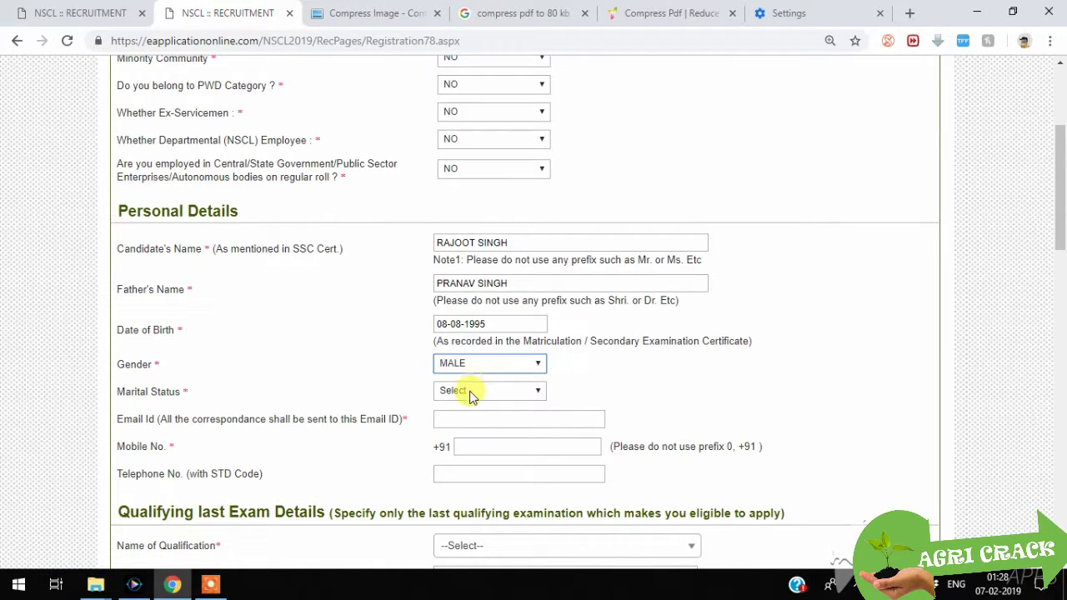
pyautogui.click(471, 392)
pyautogui.click(469, 419)
pyautogui.click(471, 399)
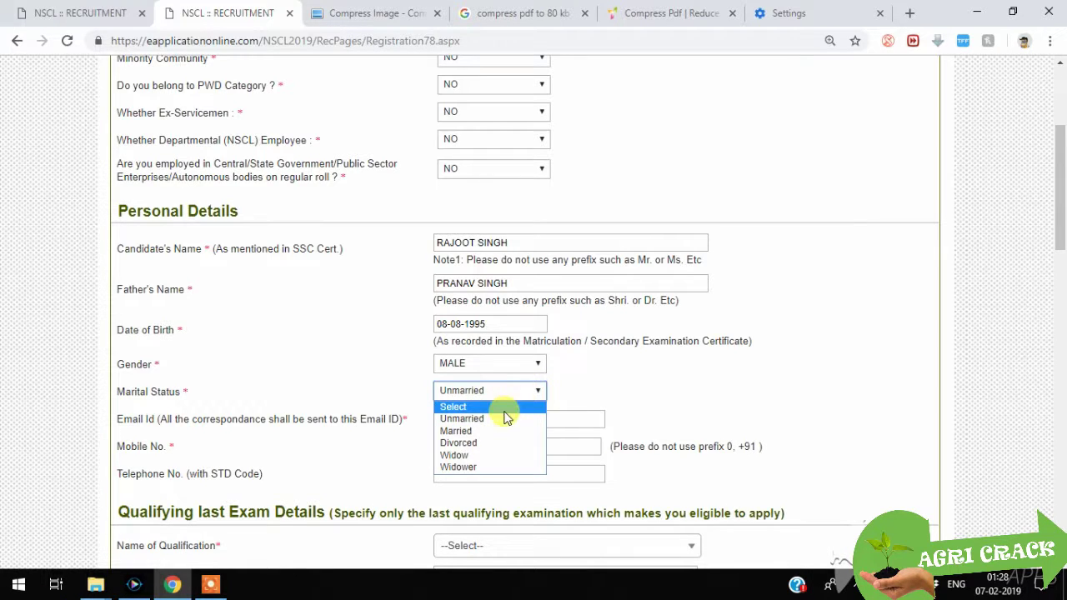
pyautogui.click(502, 419)
# Step: Enter the applicant's e-mail address and mobile number
pyautogui.scroll(-3, 550, 350)
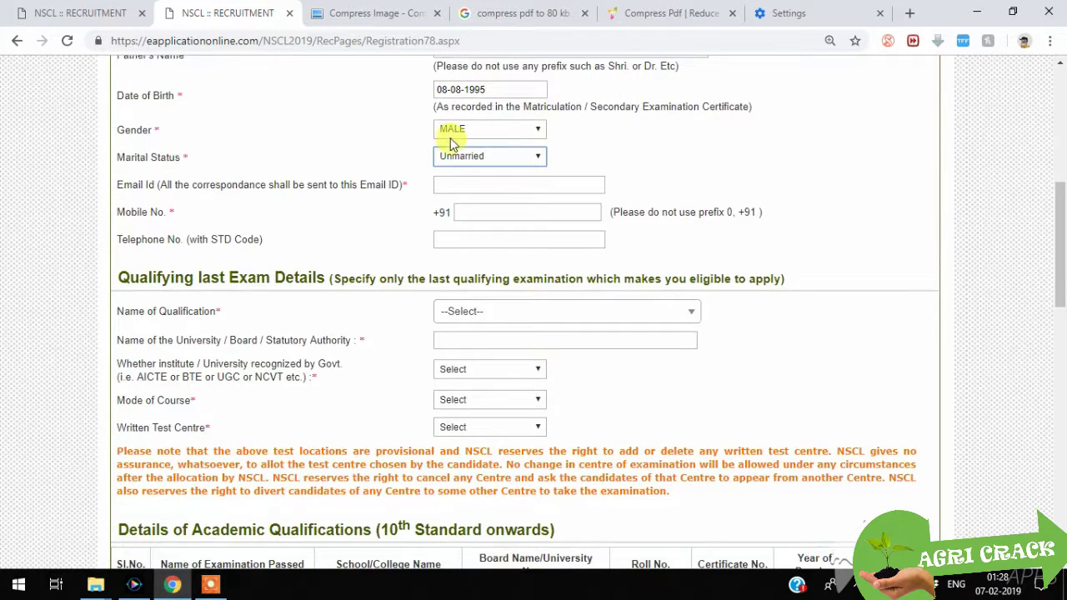
pyautogui.click(475, 183)
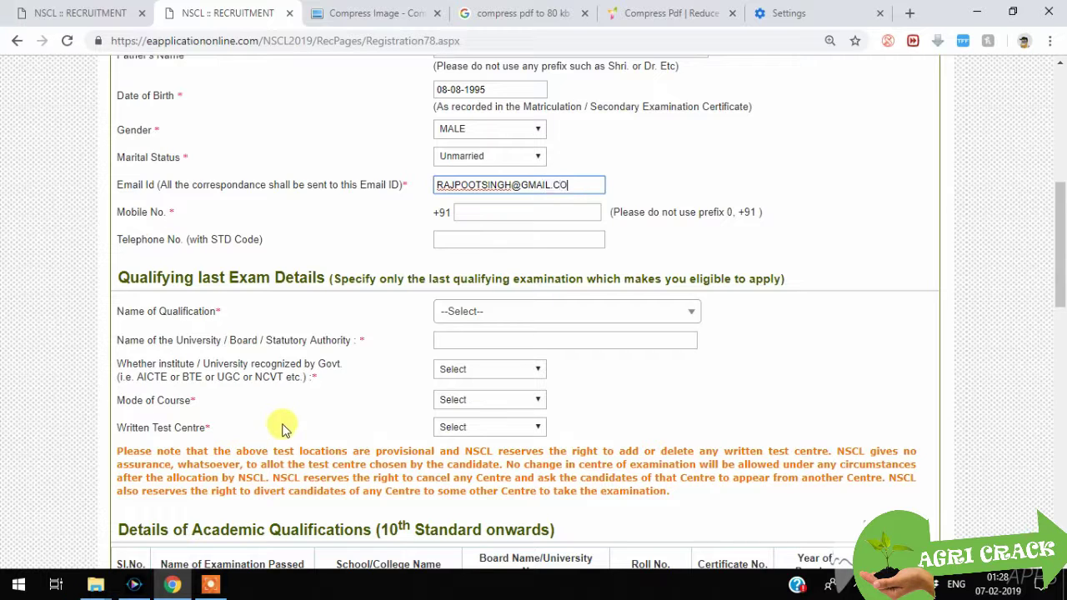
pyautogui.click(503, 208)
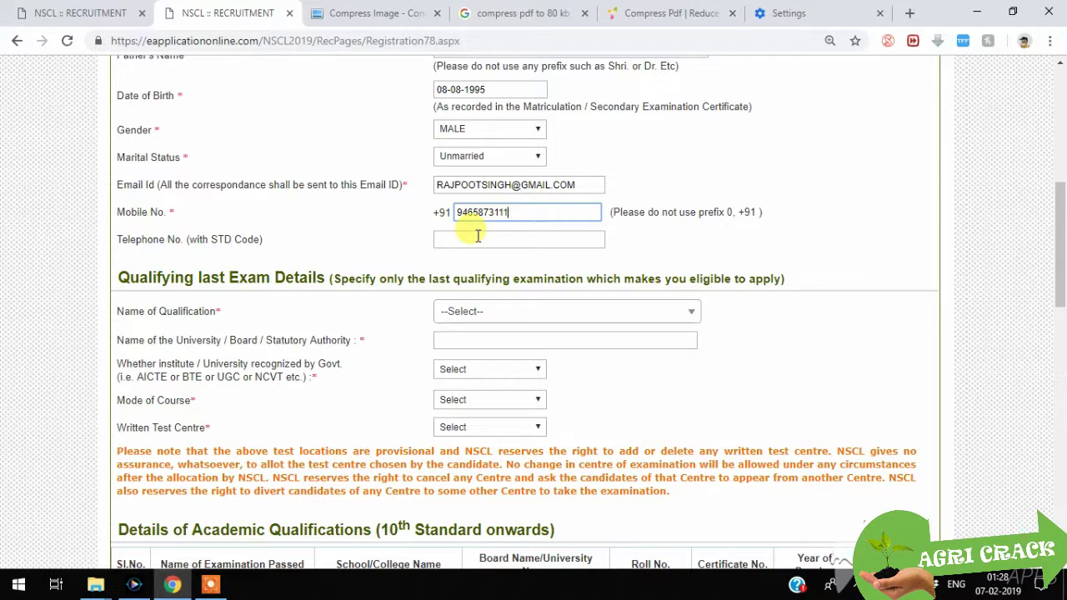
pyautogui.moveTo(520, 208); pyautogui.dragTo(428, 221)
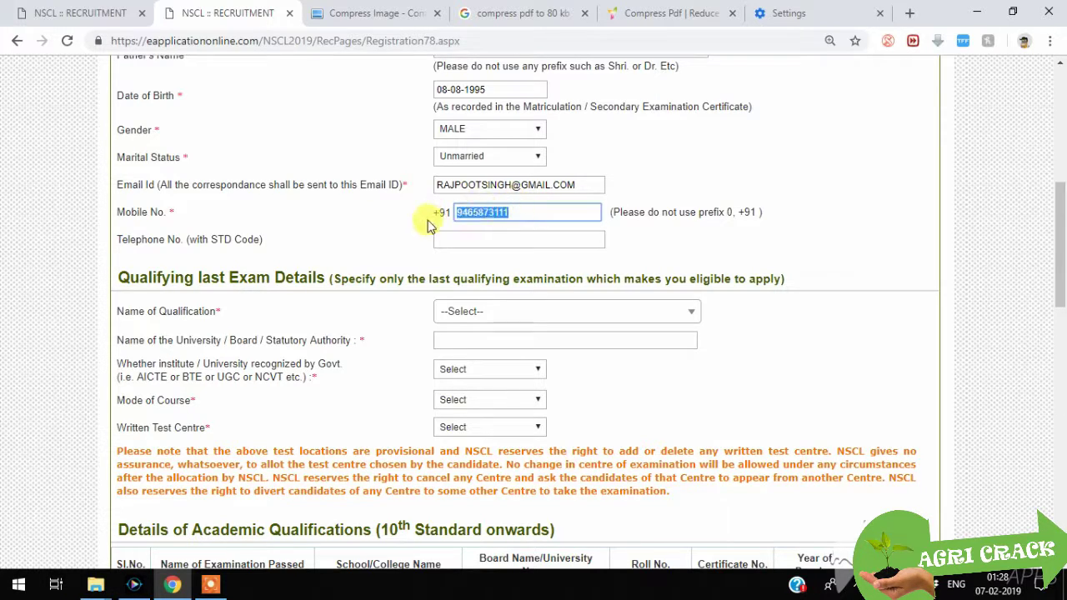
pyautogui.write('9999955555')
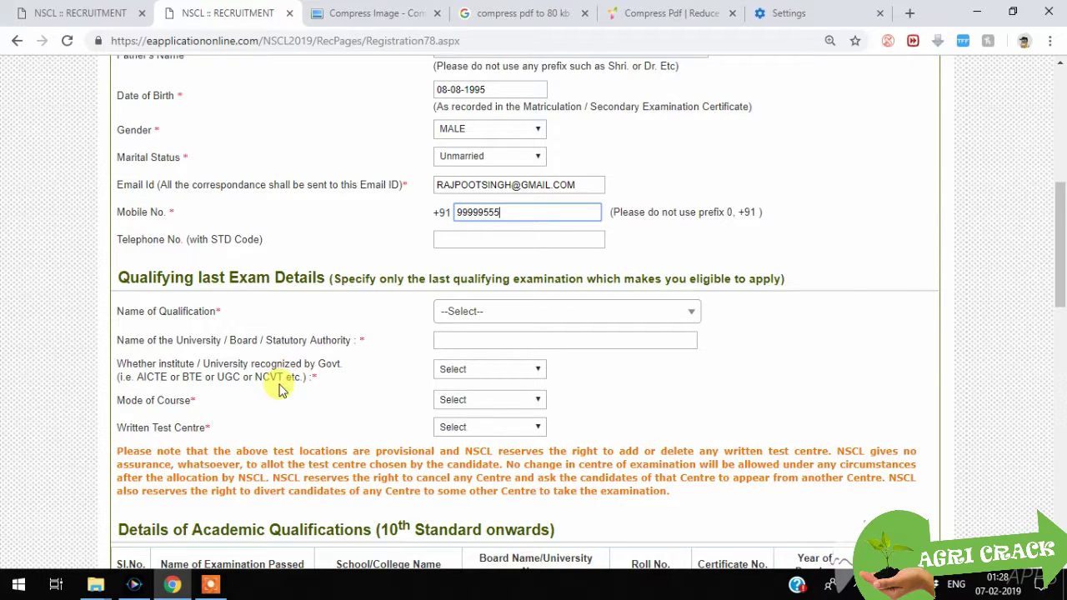
# Step: Select M.Sc.(Agri.) with specialization in Agronomy as the Name of Qualification
pyautogui.click(496, 314)
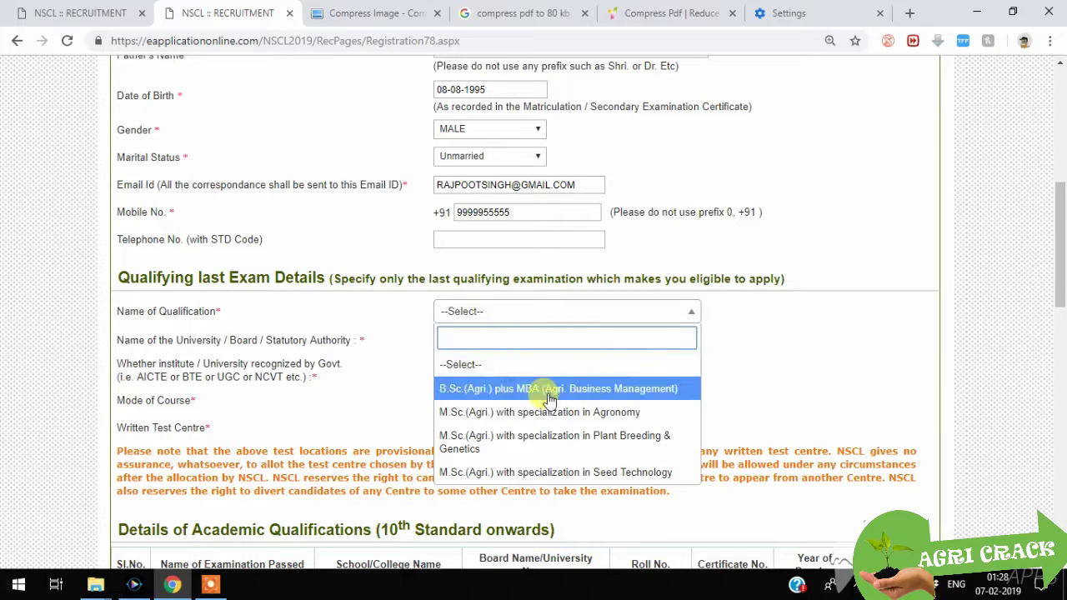
pyautogui.click(755, 350)
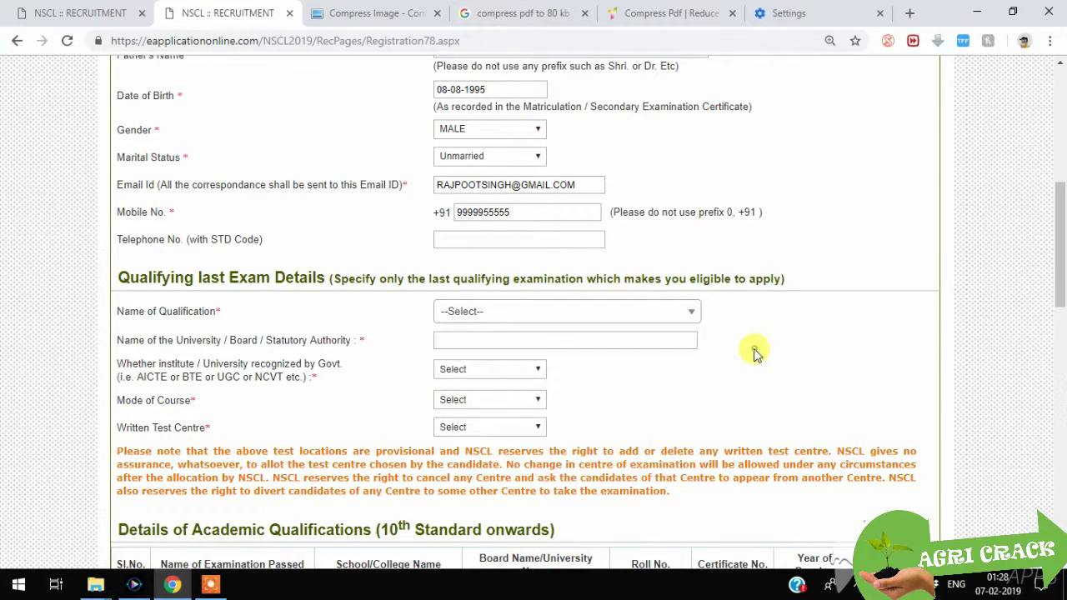
pyautogui.scroll(6, 637, 307)
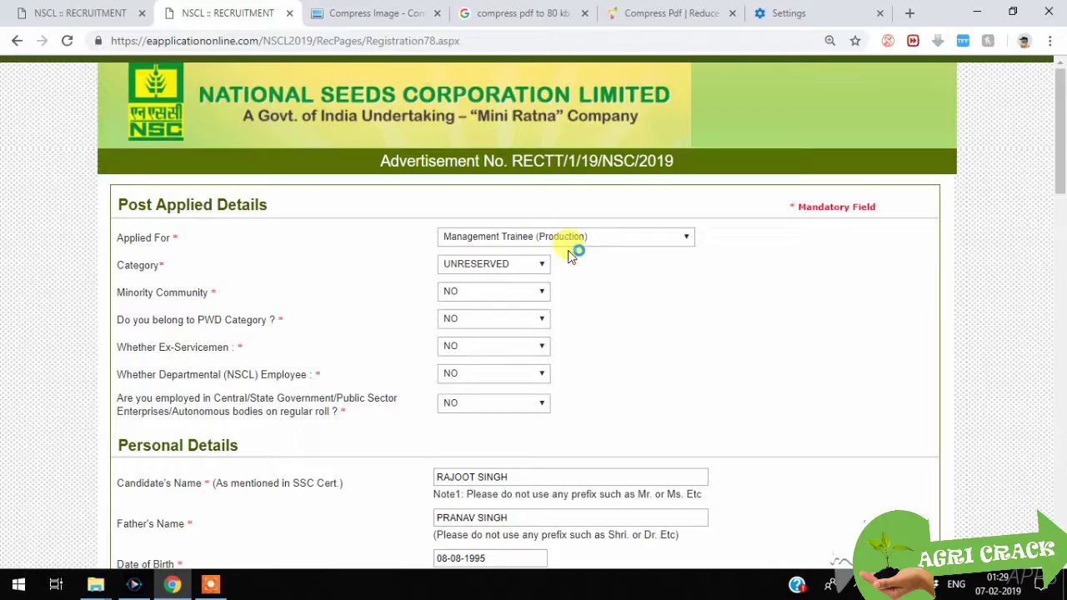
pyautogui.scroll(-5, 571, 254)
pyautogui.click(518, 313)
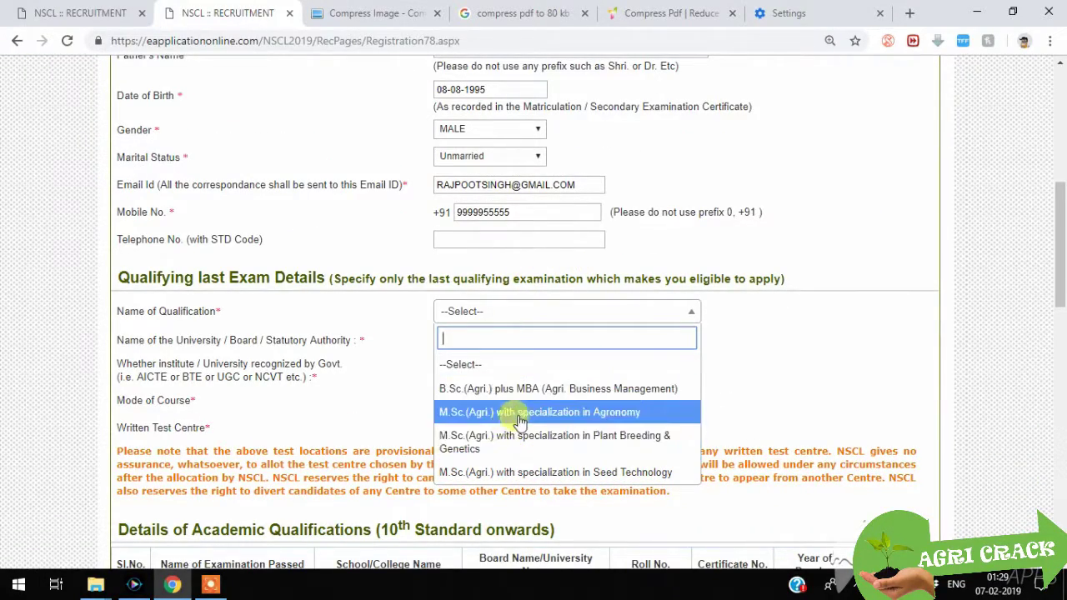
pyautogui.scroll(5, 518, 421)
pyautogui.scroll(-5, 545, 295)
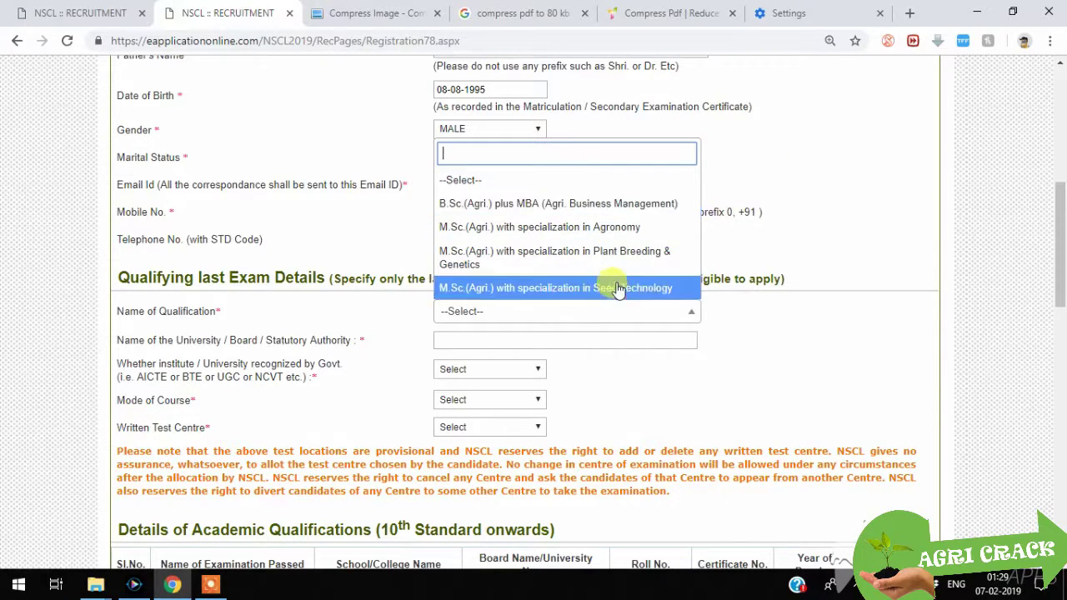
pyautogui.click(792, 194)
pyautogui.scroll(5, 685, 204)
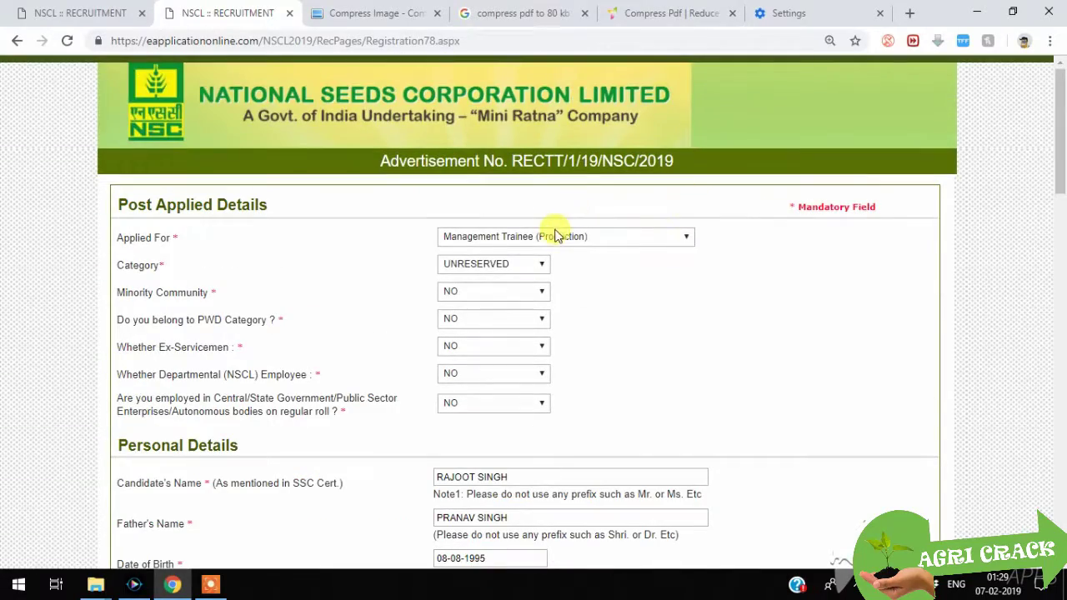
pyautogui.scroll(-3, 642, 259)
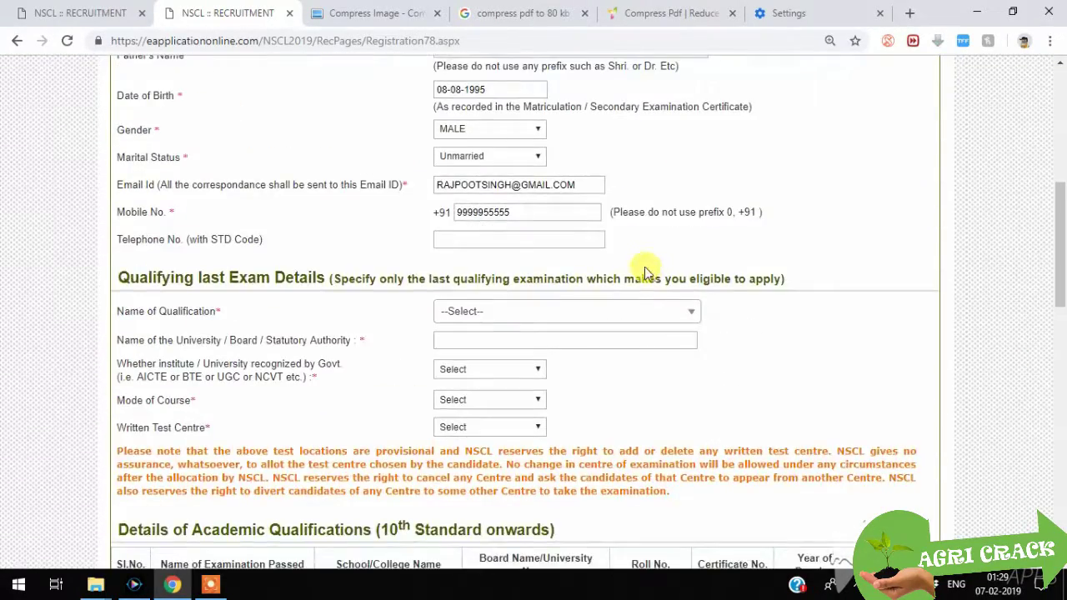
pyautogui.scroll(-3, 566, 278)
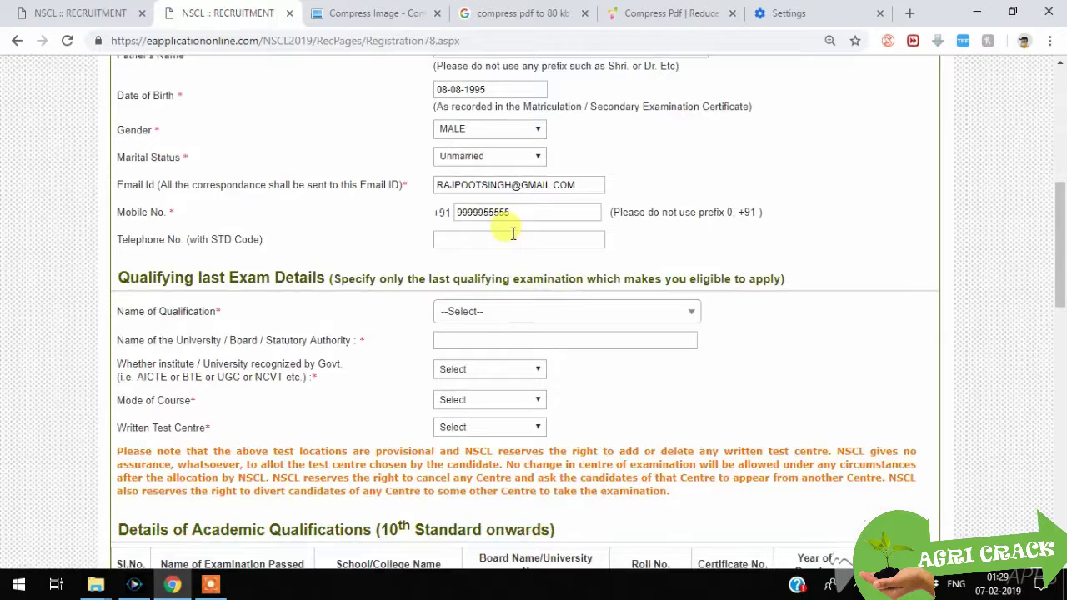
pyautogui.click(488, 308)
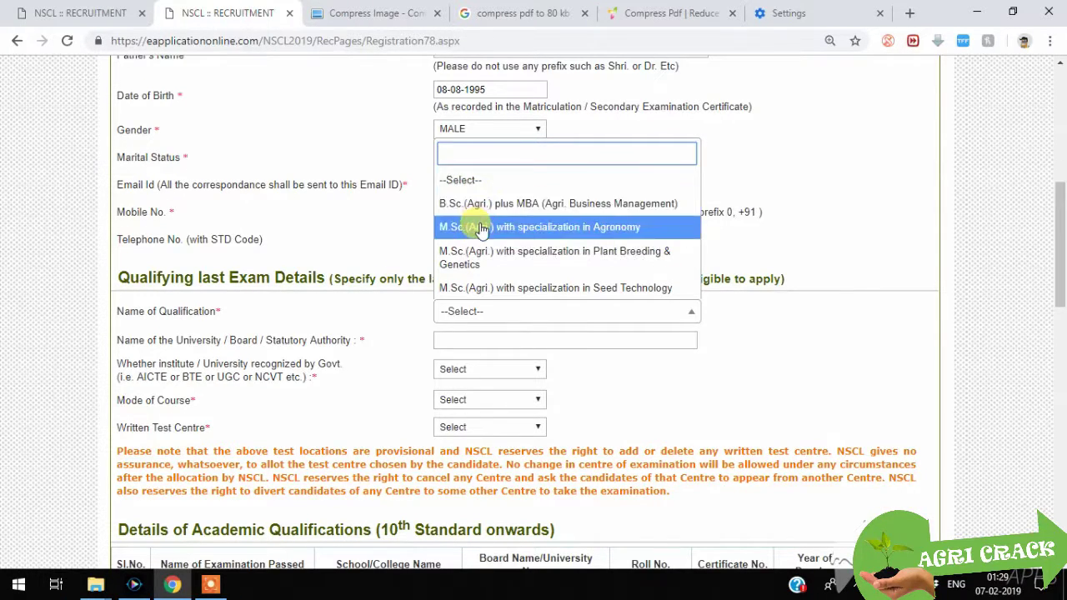
pyautogui.click(467, 228)
pyautogui.scroll(-3, 491, 217)
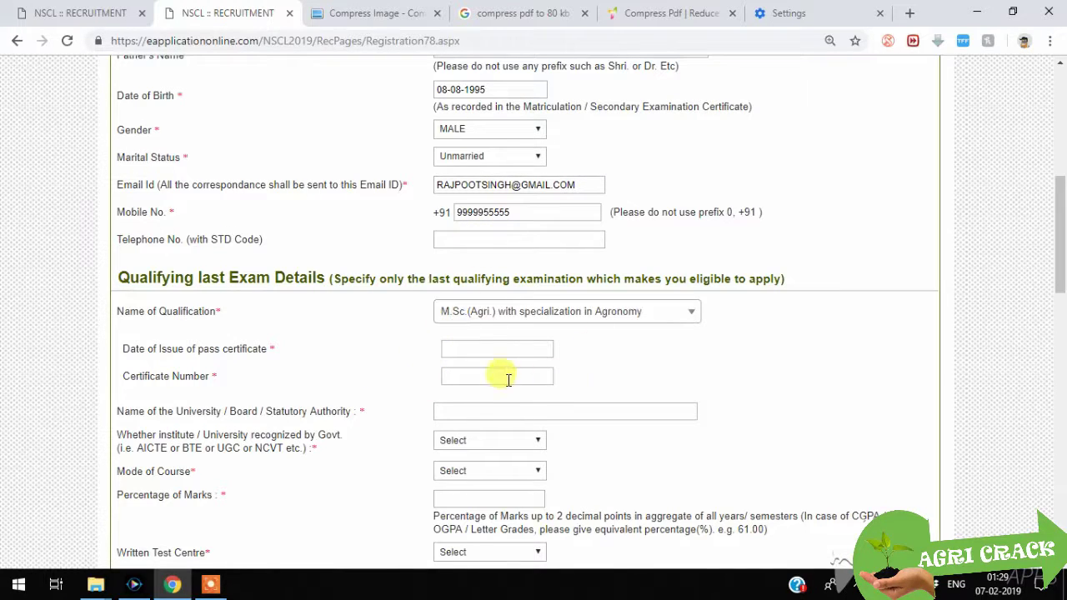
# Step: Set the pass certificate issue date to 09-07-2018
pyautogui.click(483, 349)
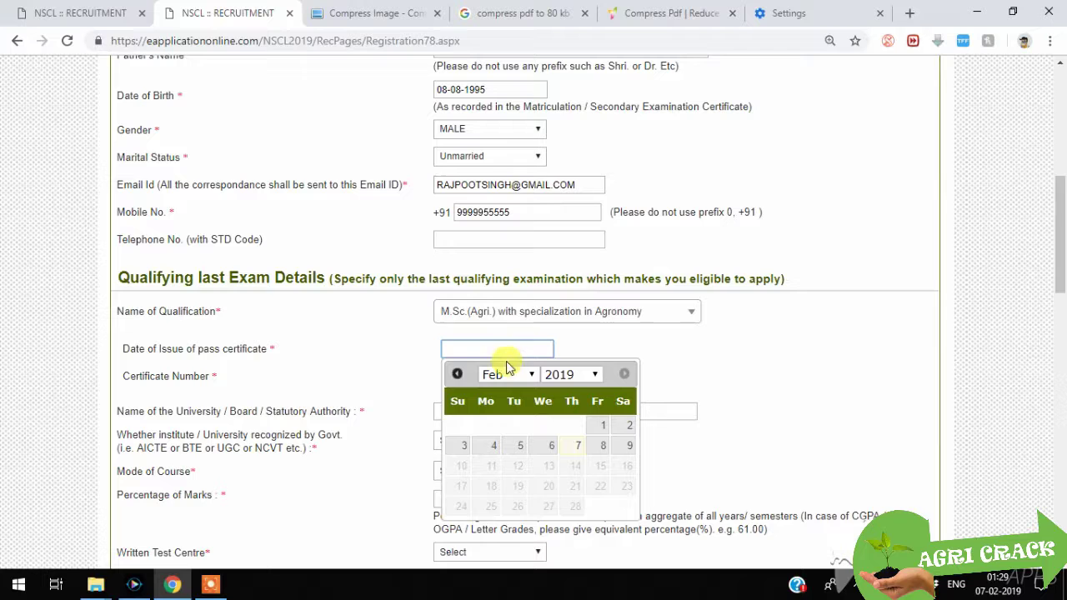
pyautogui.click(589, 375)
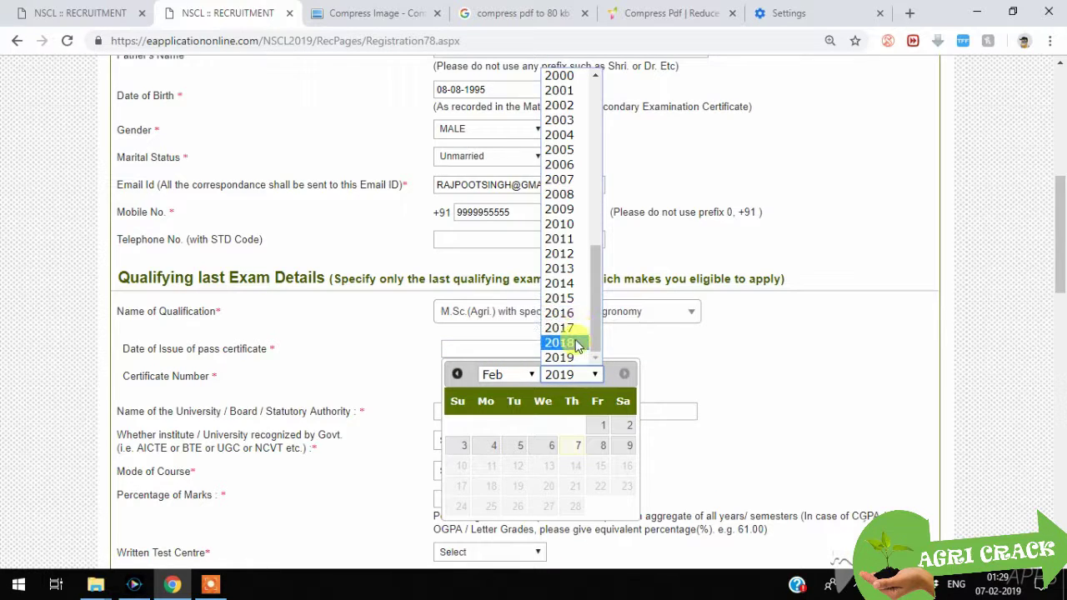
pyautogui.click(575, 340)
pyautogui.click(527, 372)
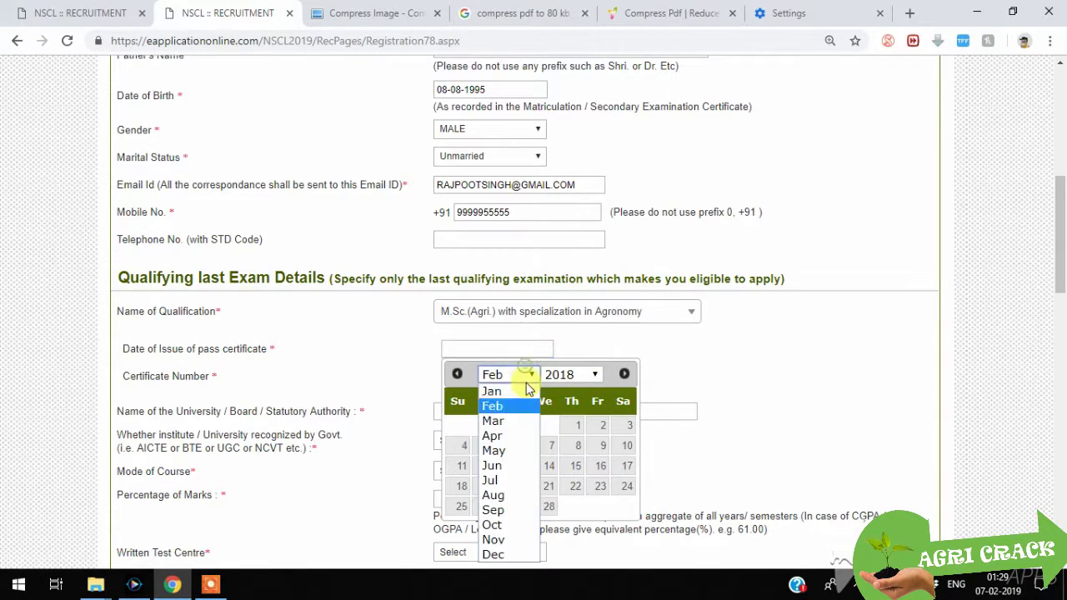
pyautogui.click(500, 480)
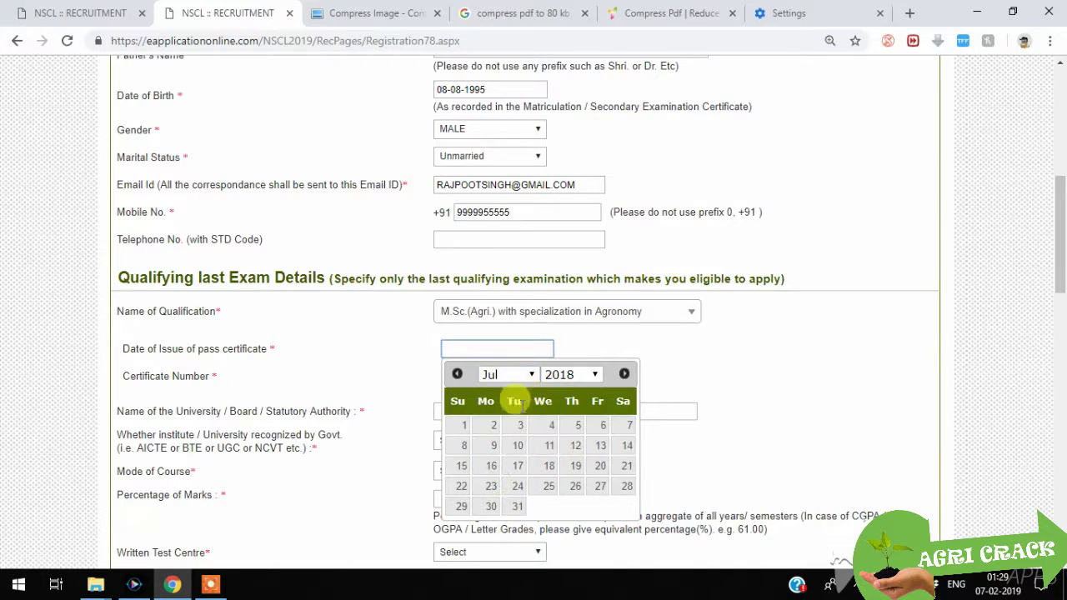
pyautogui.click(489, 445)
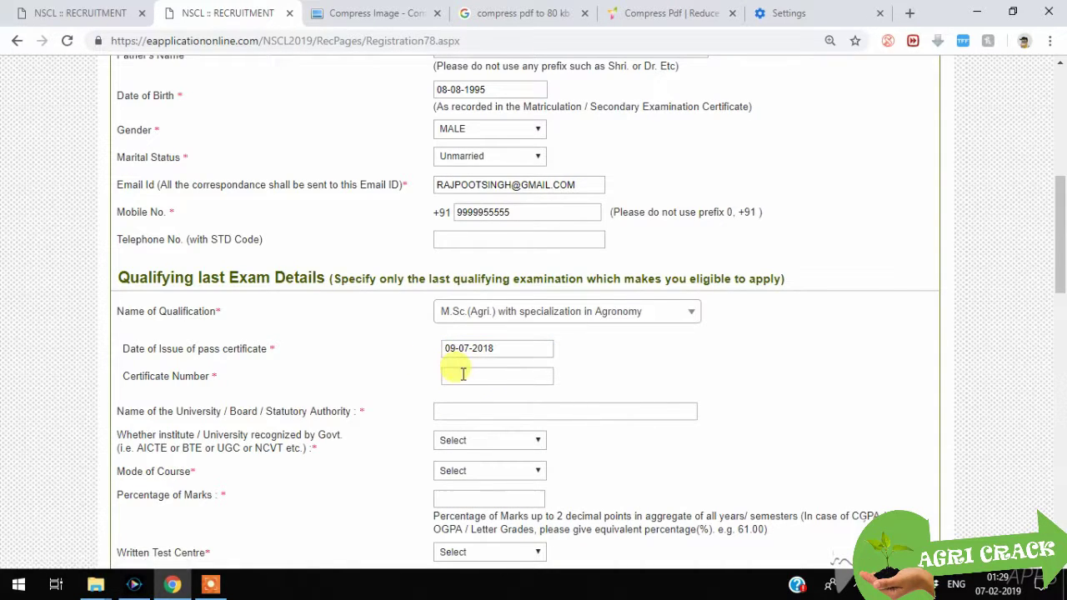
# Step: Enter the certificate number and university ANGRAU, and mark the institute government-recognized YES
pyautogui.write('234161')
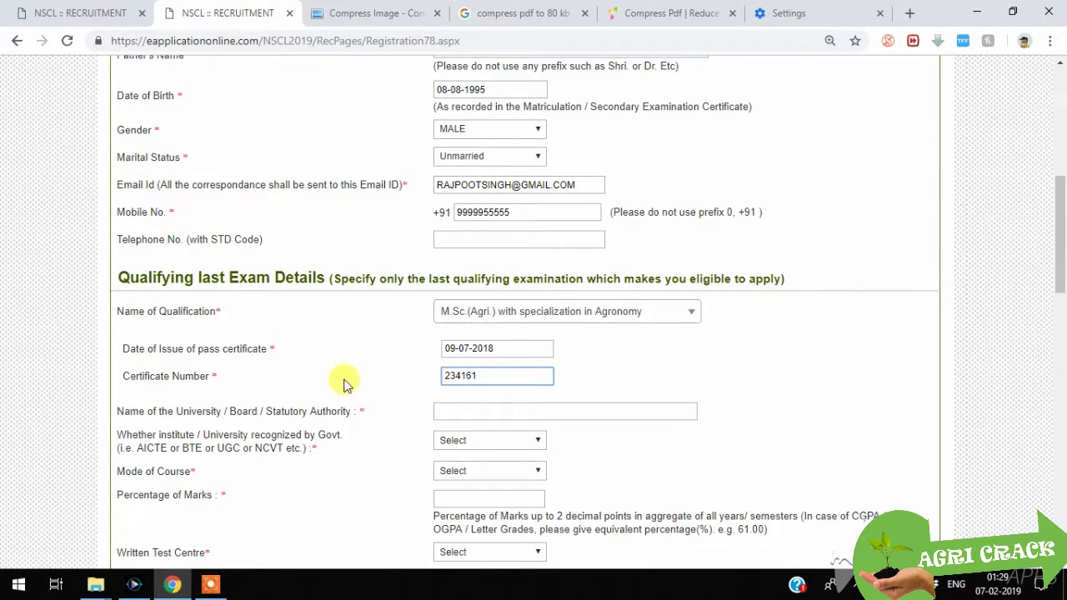
pyautogui.scroll(-3, 367, 359)
pyautogui.click(461, 177)
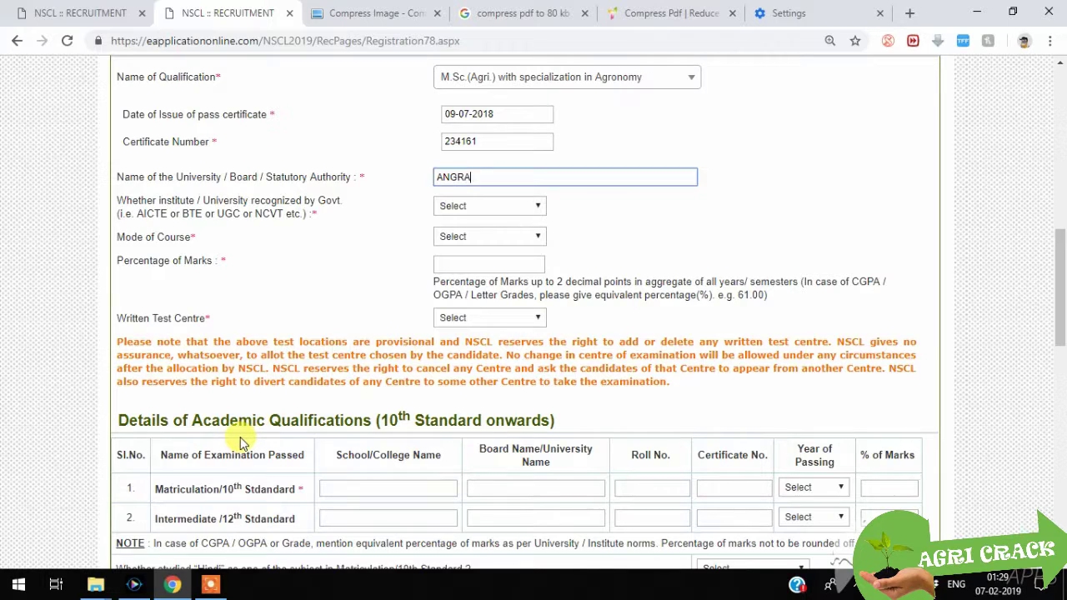
pyautogui.click(517, 206)
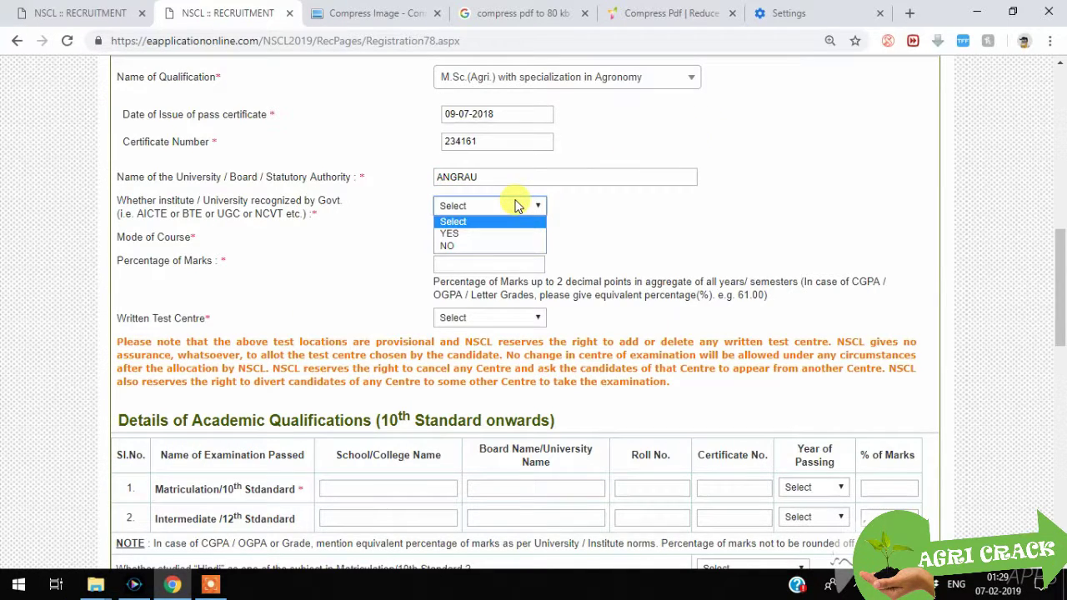
pyautogui.click(502, 233)
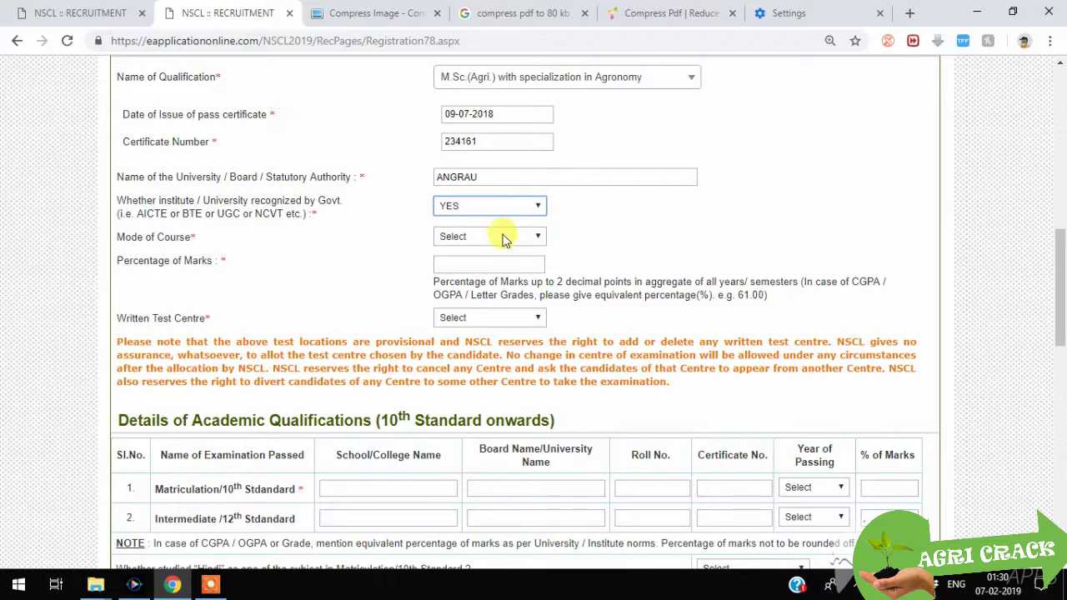
# Step: Set course mode Full Time, marks 85%, and written test centre New Delhi
pyautogui.click(502, 236)
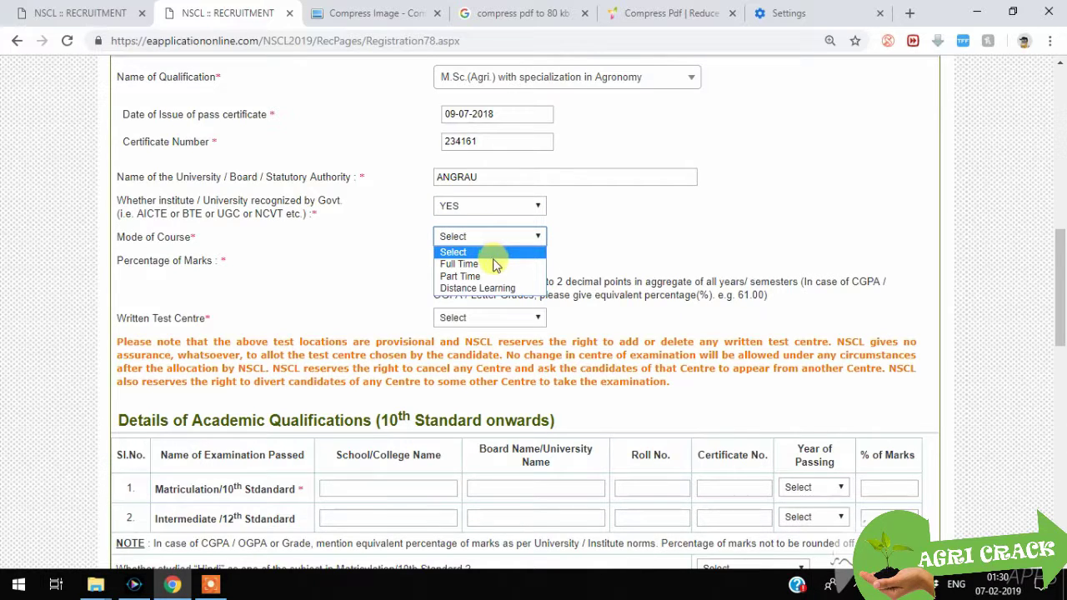
pyautogui.click(480, 263)
pyautogui.click(464, 262)
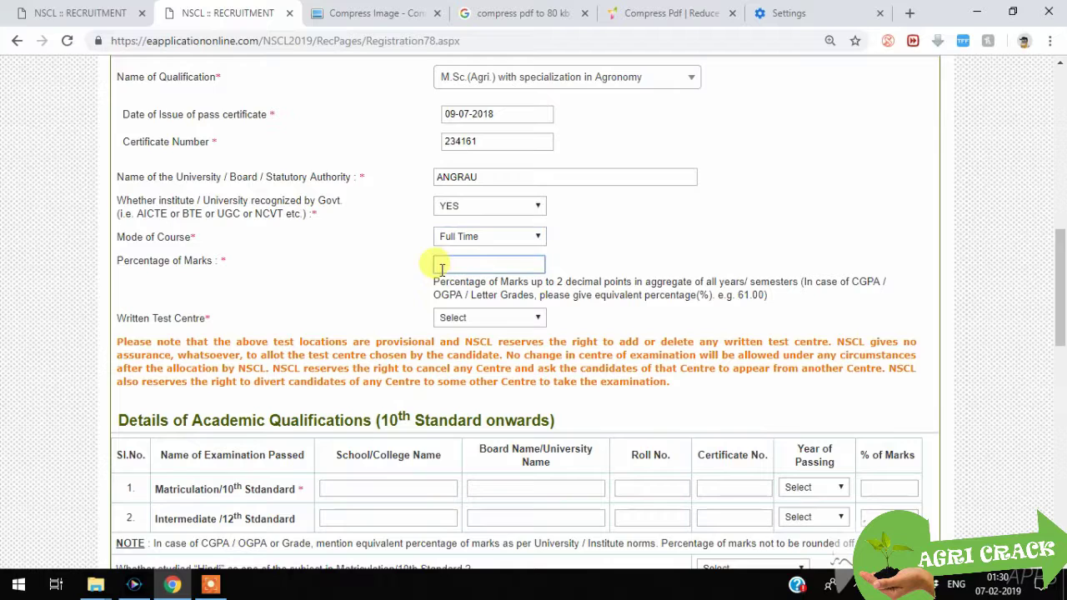
pyautogui.write('85')
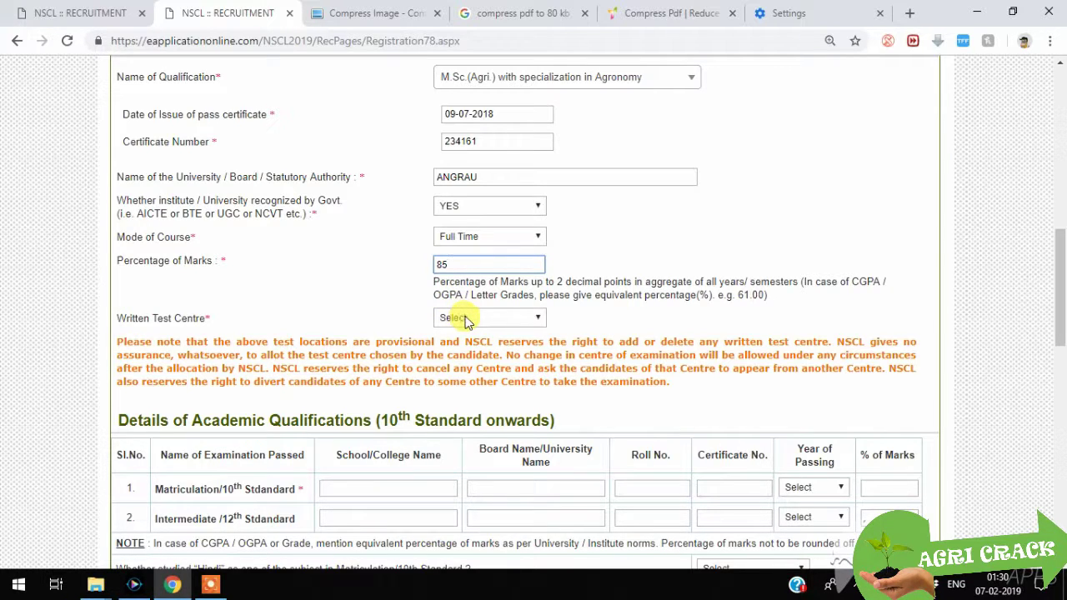
pyautogui.click(467, 320)
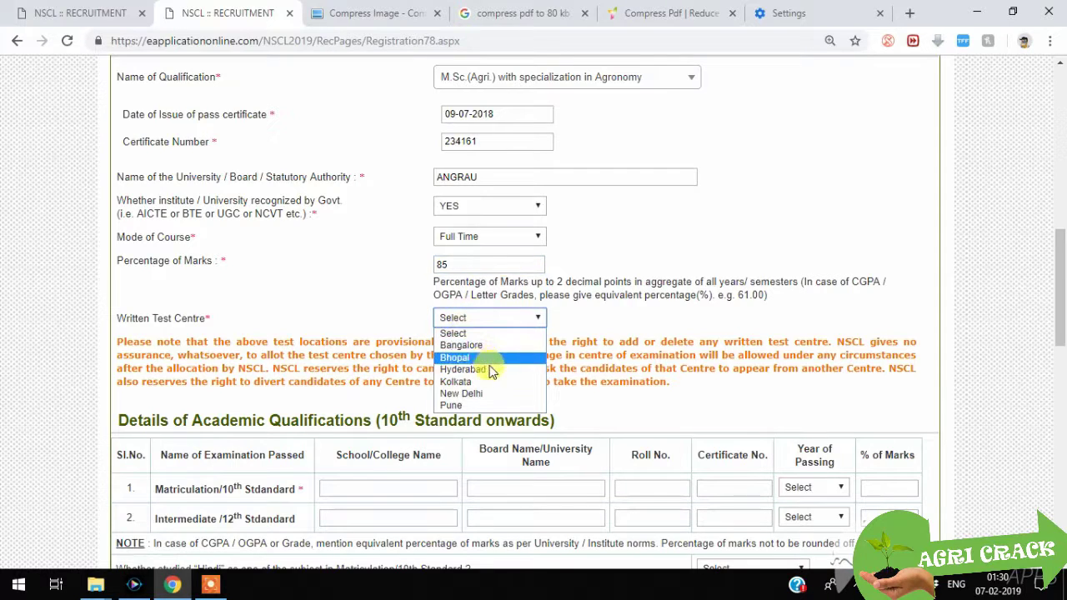
pyautogui.click(461, 393)
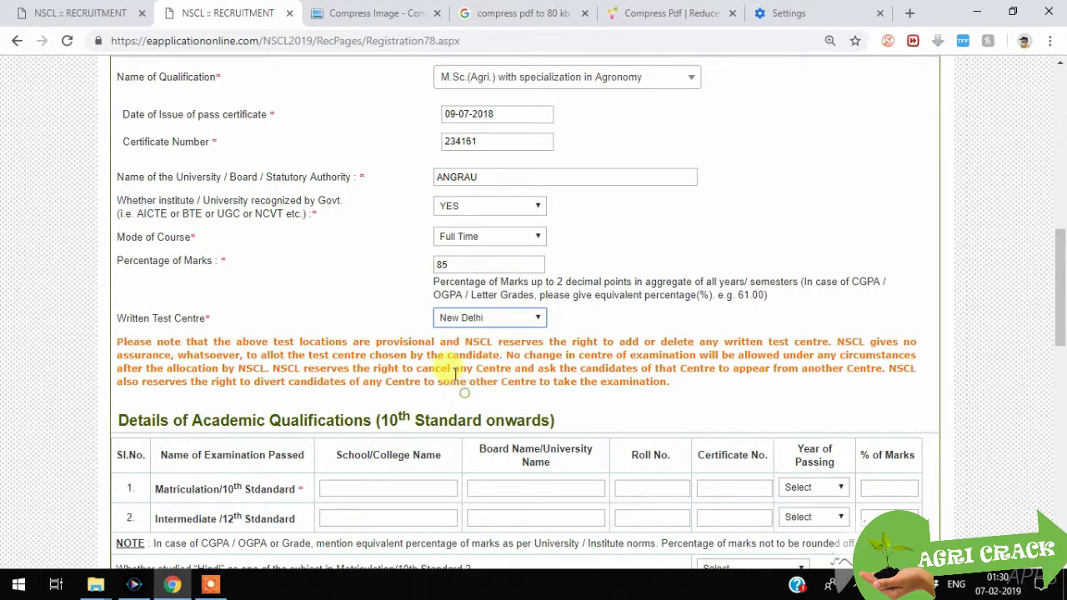
# Step: Enter 10th standard school MAMATHA SCHOOL, board SECONDRAY BOARD, roll number and certificate number
pyautogui.scroll(-3, 435, 284)
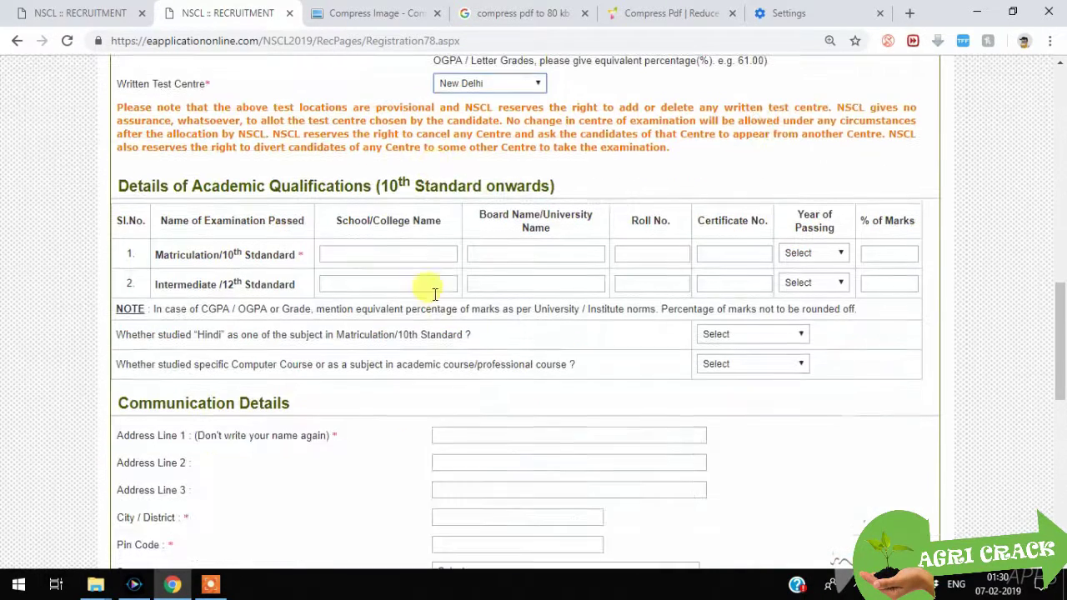
pyautogui.click(396, 254)
pyautogui.write('UJYT')
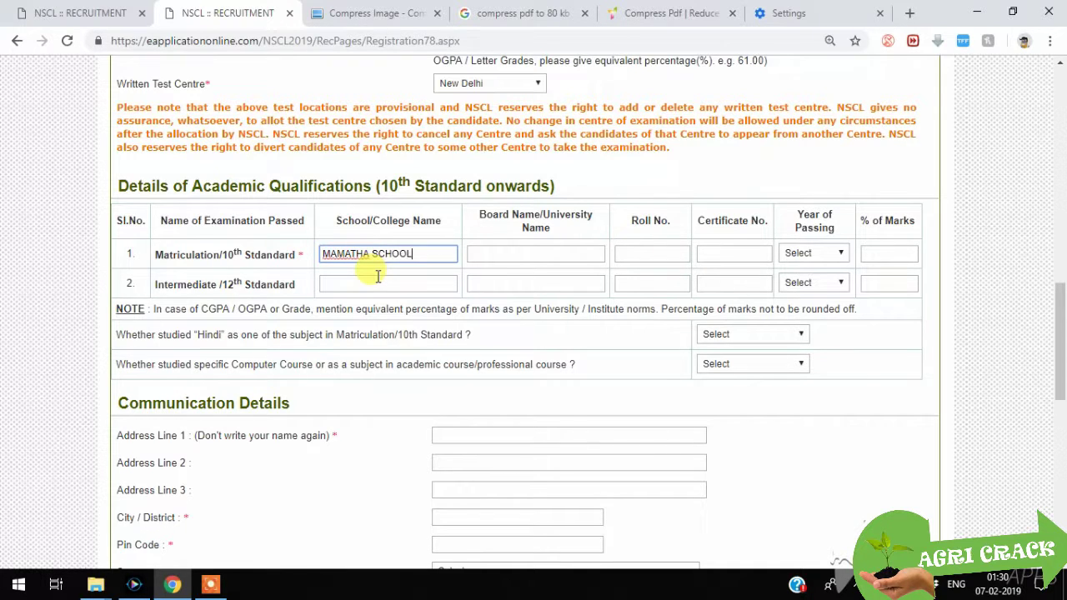
pyautogui.click(530, 257)
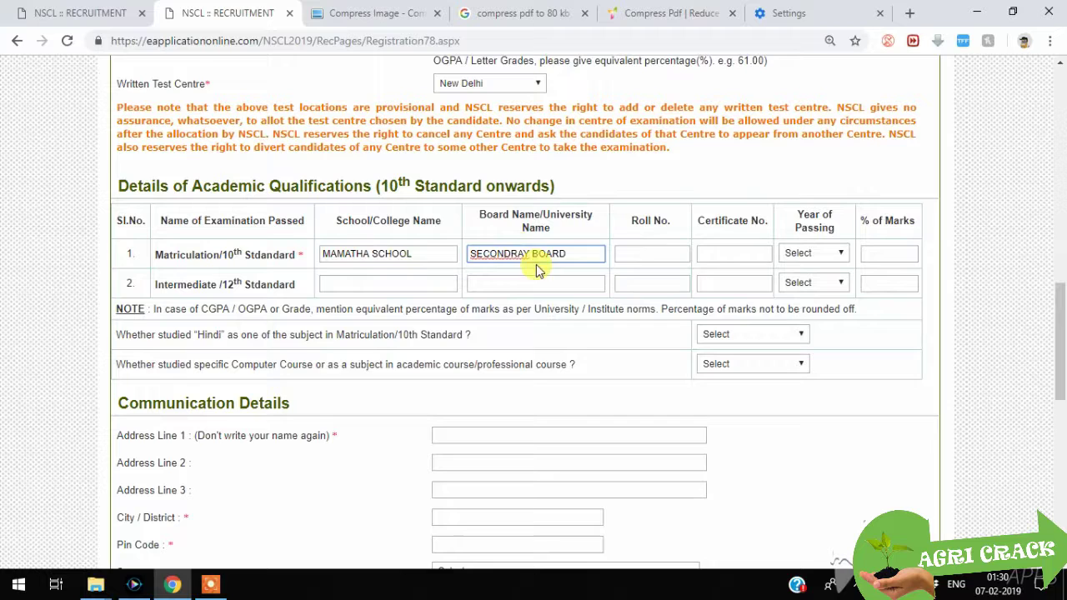
pyautogui.click(664, 255)
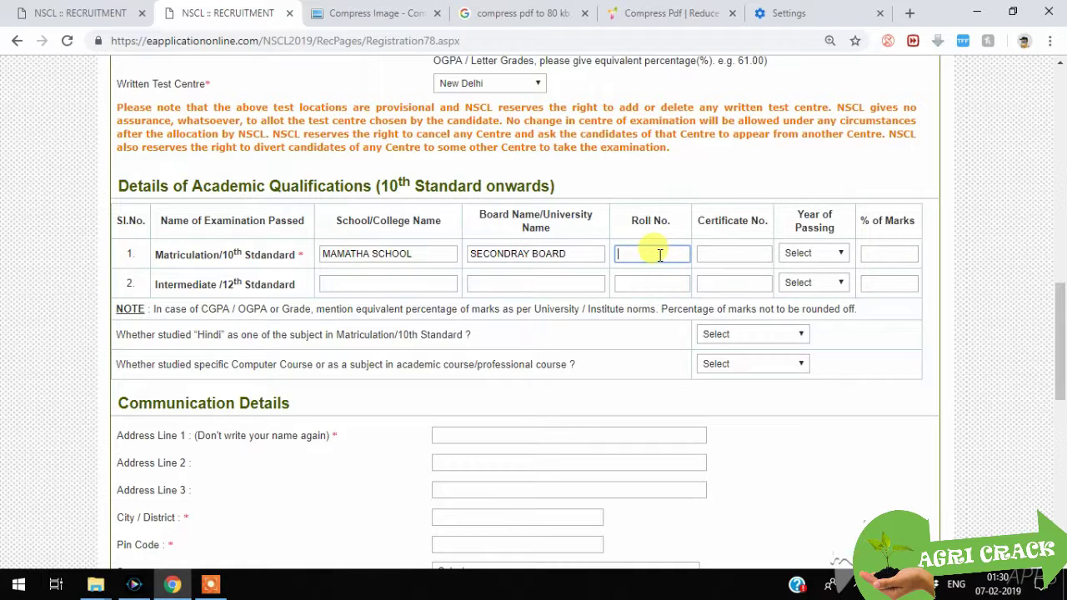
pyautogui.write('1654416')
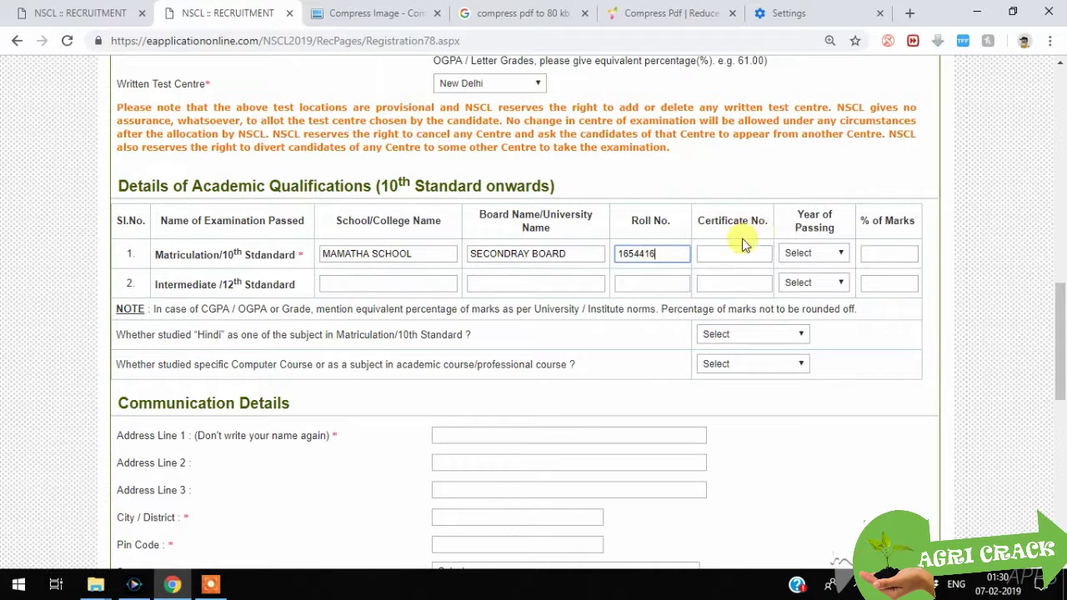
pyautogui.click(731, 254)
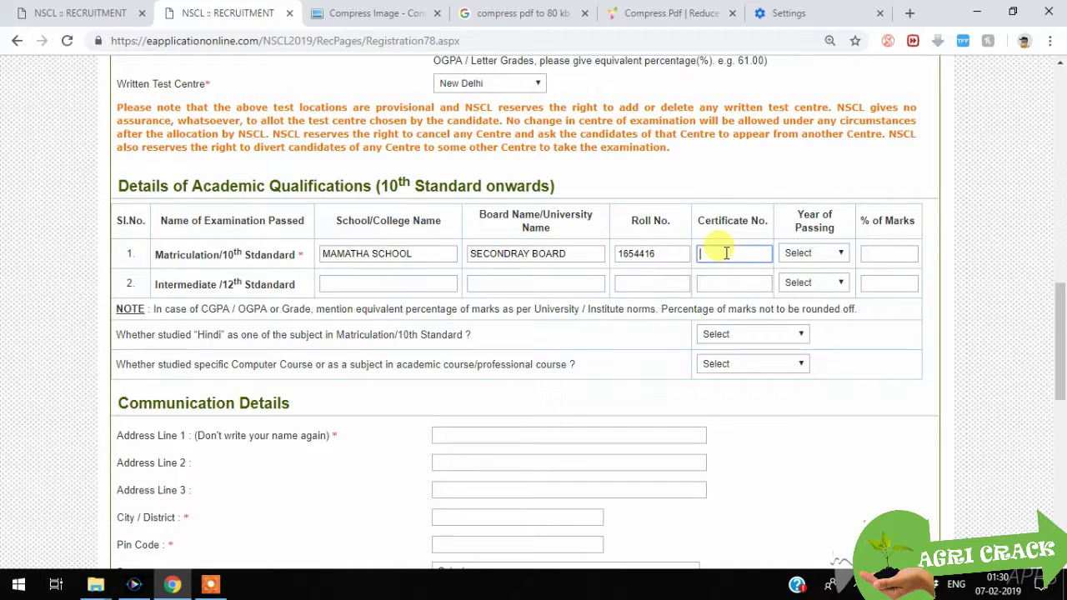
pyautogui.write('314654')
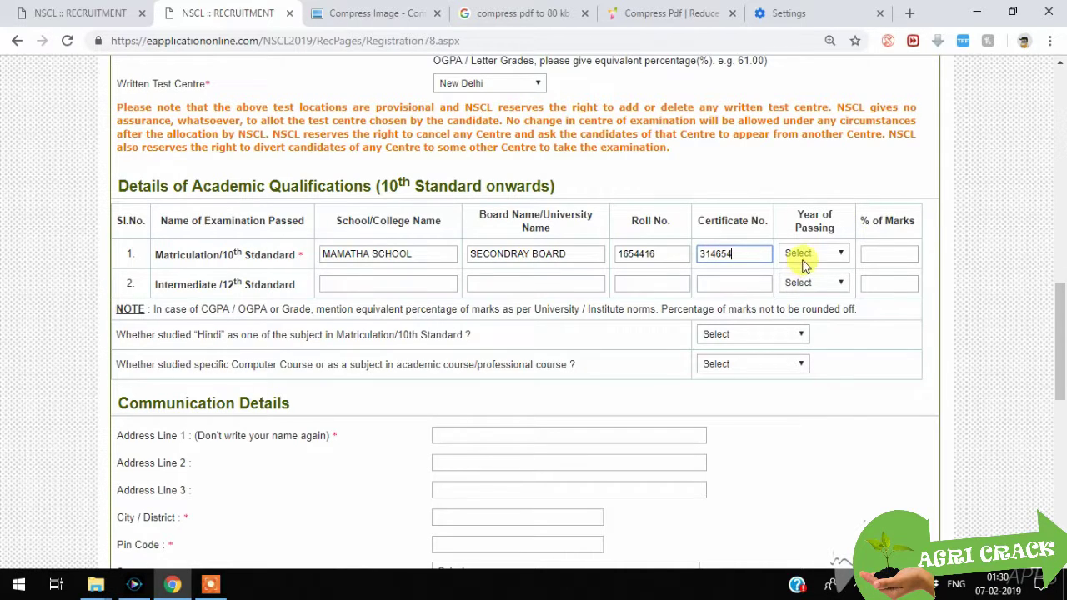
# Step: Set 10th passing year 2007, marks 85%, and answer YES to Hindi and computer course
pyautogui.click(807, 253)
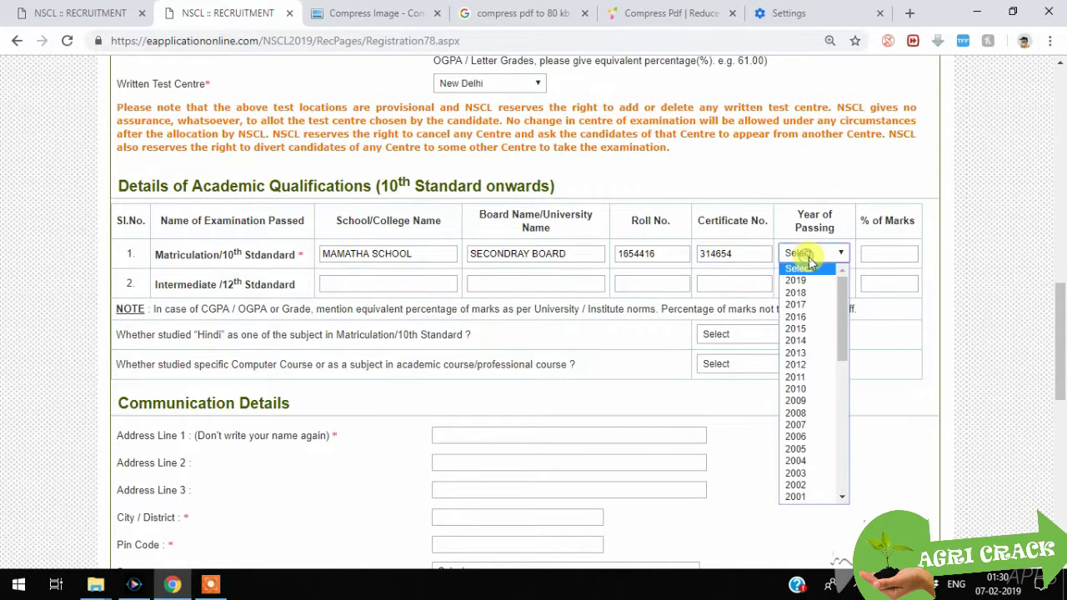
pyautogui.click(800, 425)
pyautogui.click(887, 252)
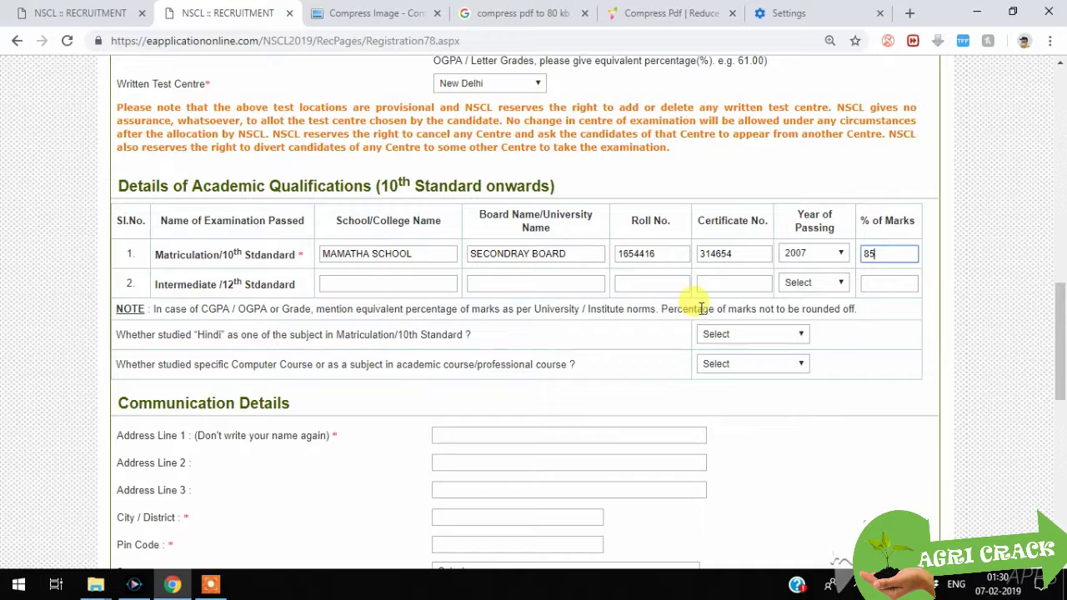
pyautogui.click(715, 334)
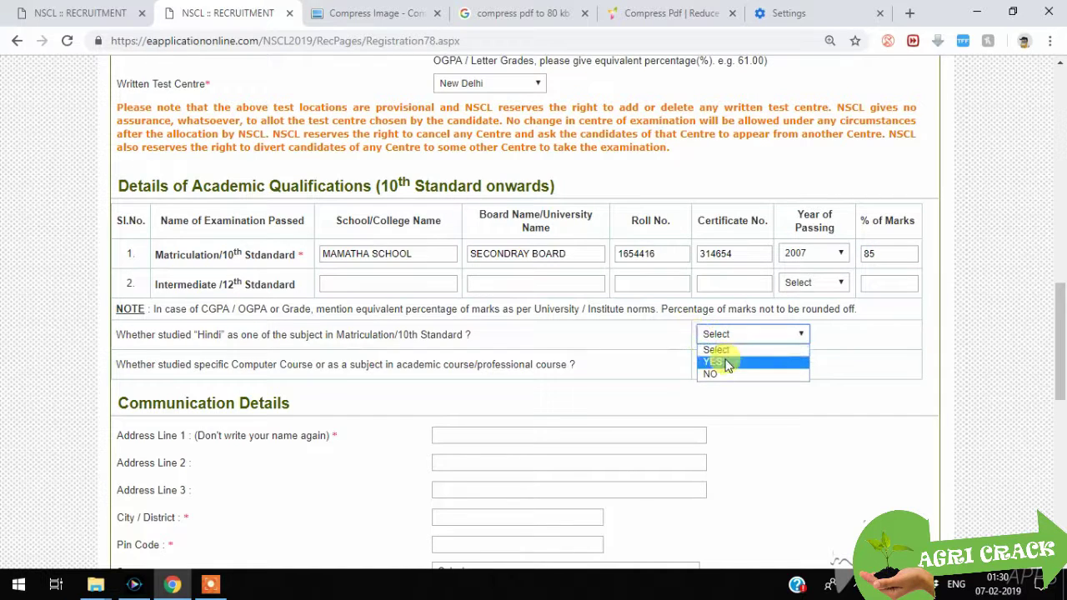
pyautogui.click(728, 365)
pyautogui.click(753, 364)
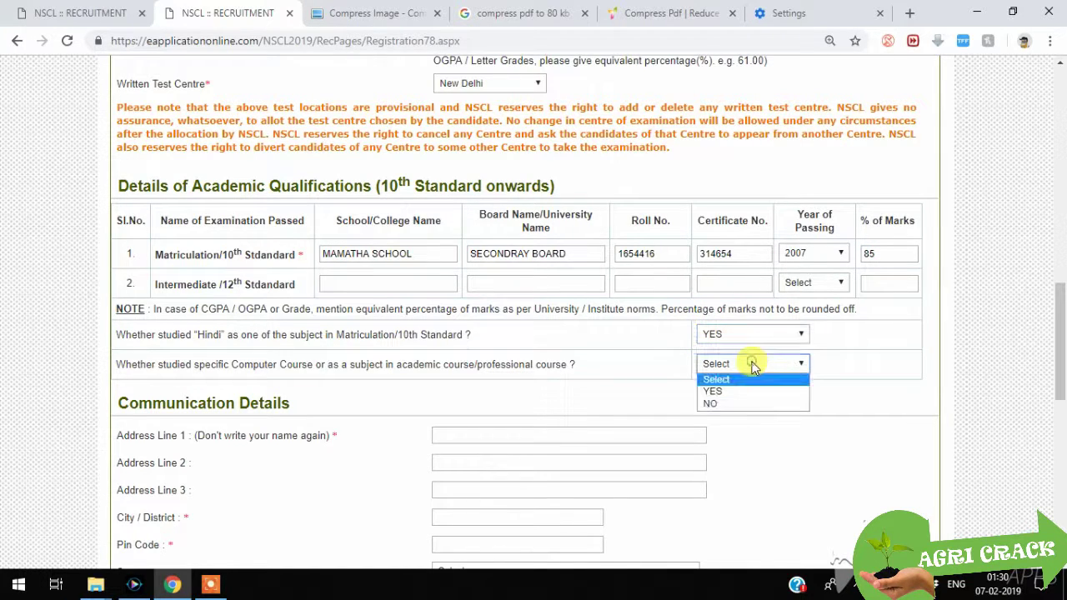
pyautogui.click(741, 390)
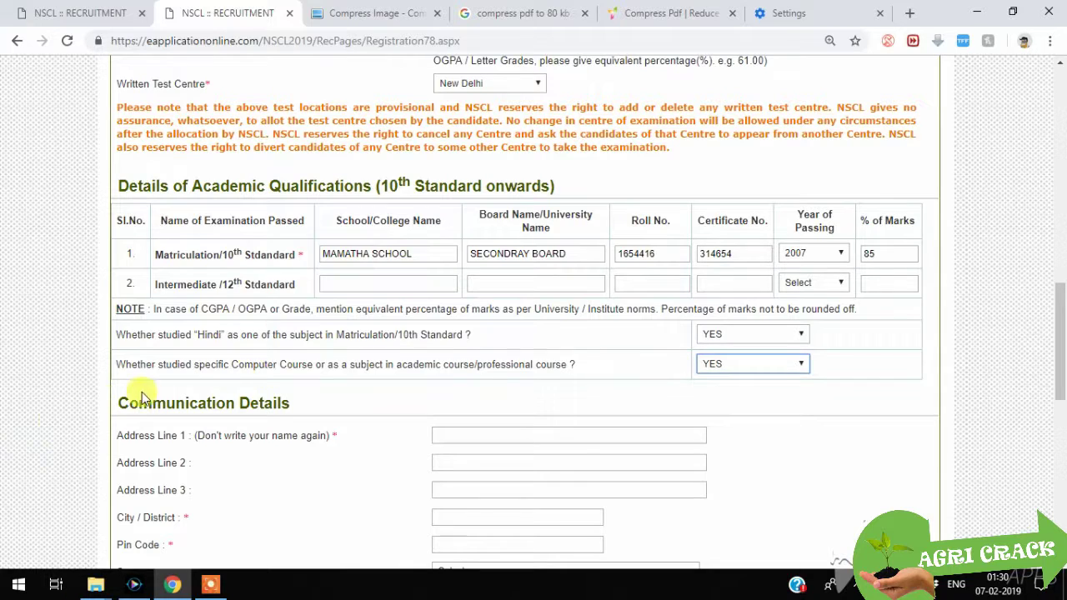
pyautogui.moveTo(228, 365); pyautogui.dragTo(311, 356)
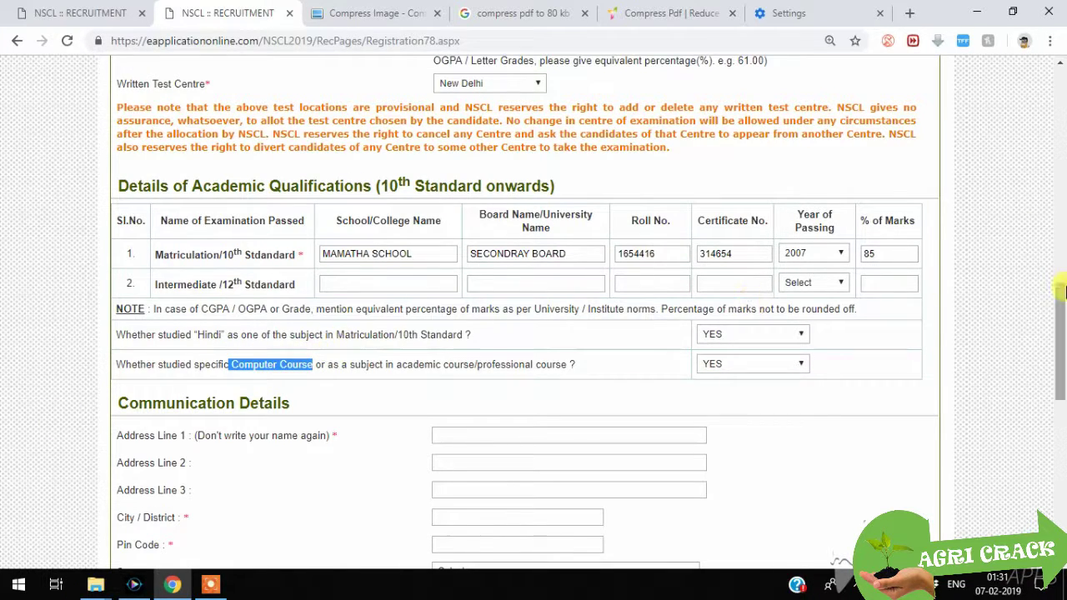
pyautogui.moveTo(1061, 297); pyautogui.dragTo(1060, 338)
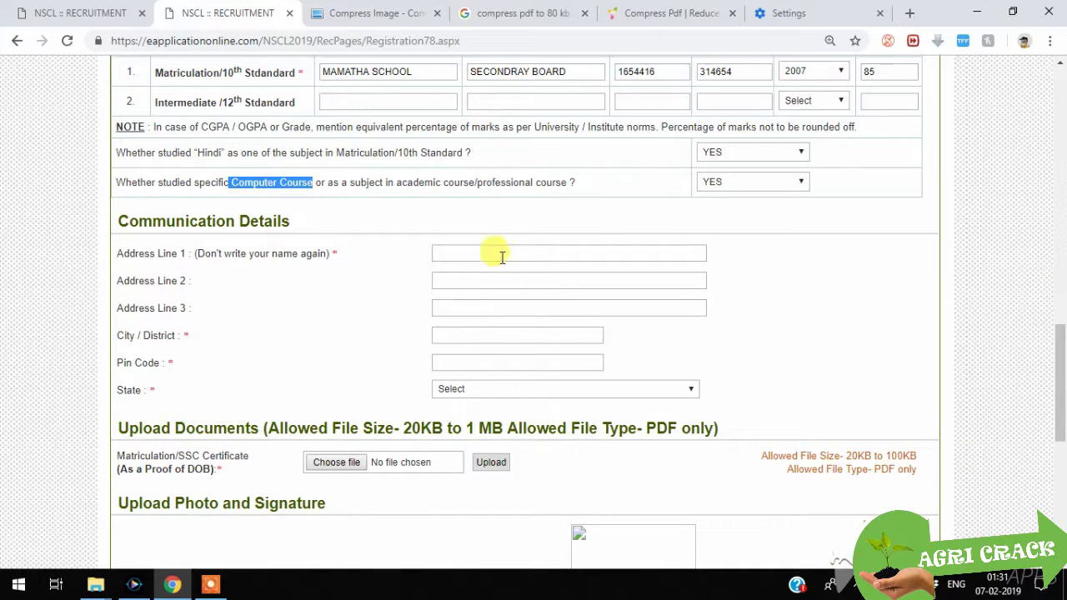
# Step: Fill in the address lines, city, pin code, and set State to UTTAR PRADESH
pyautogui.click(500, 254)
pyautogui.write('HNHIFGHDG')
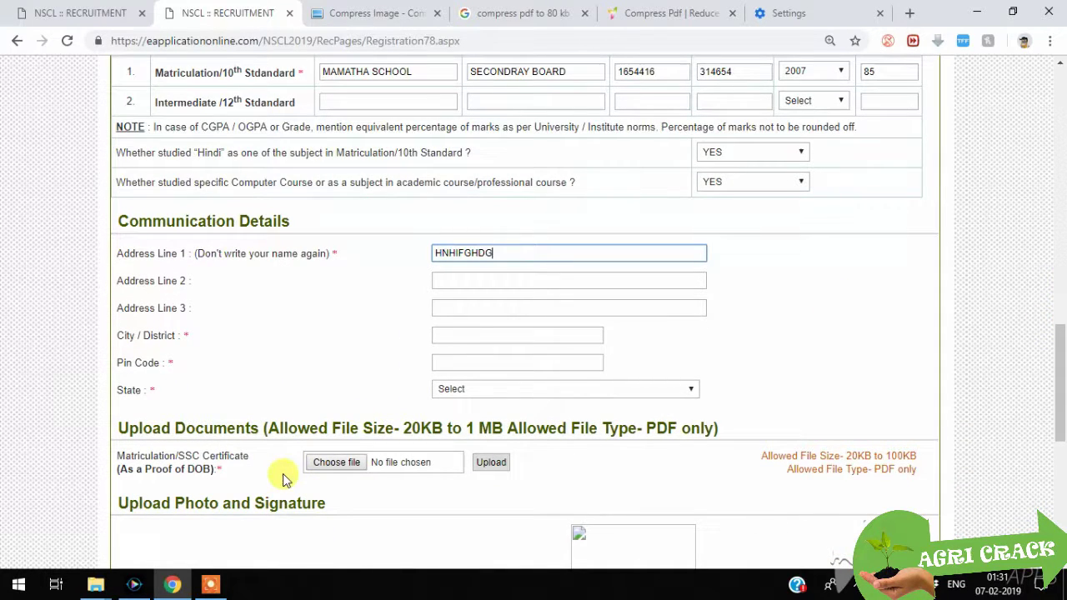
pyautogui.click(455, 309)
pyautogui.write('GFN')
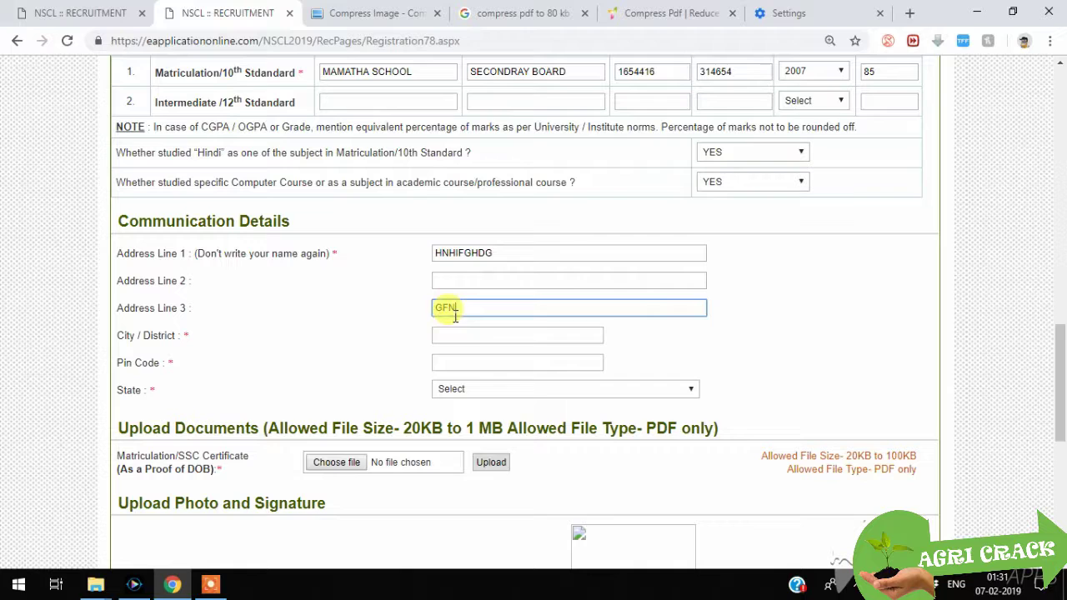
pyautogui.click(458, 336)
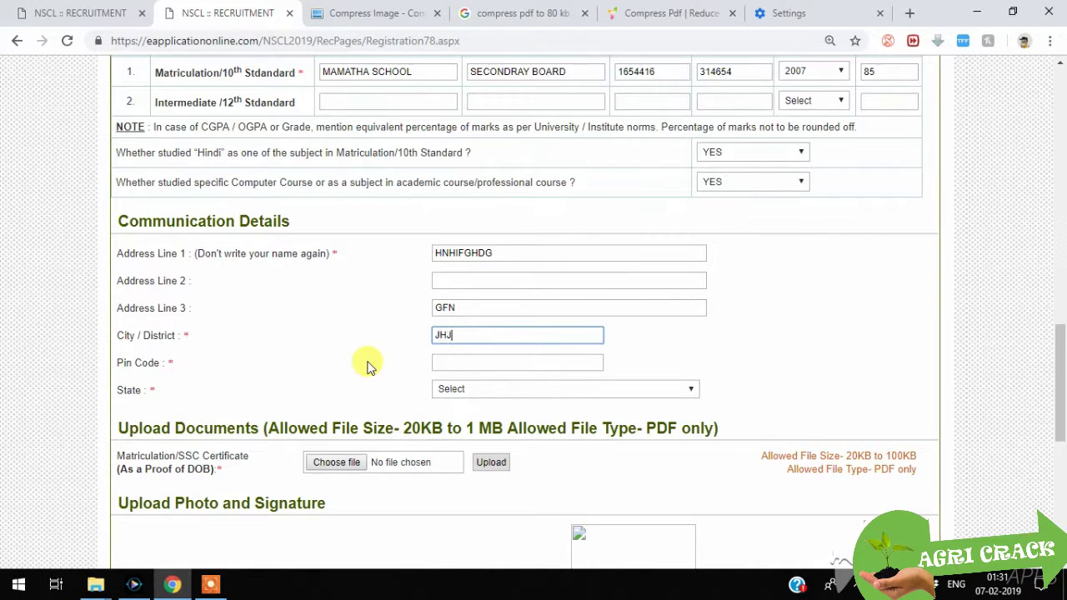
pyautogui.write('FKFK')
pyautogui.click(488, 359)
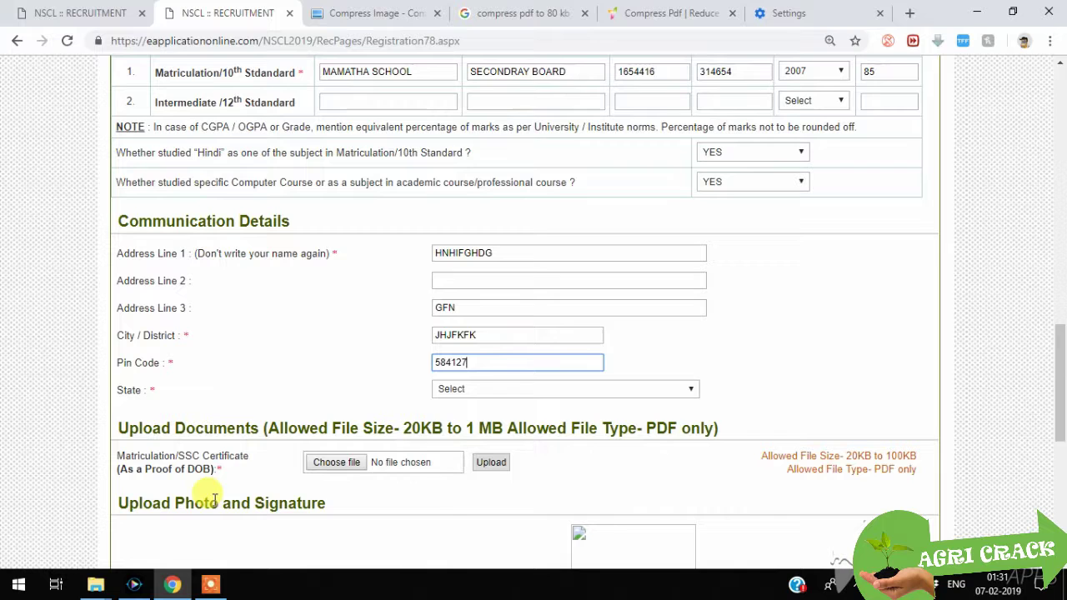
pyautogui.click(456, 391)
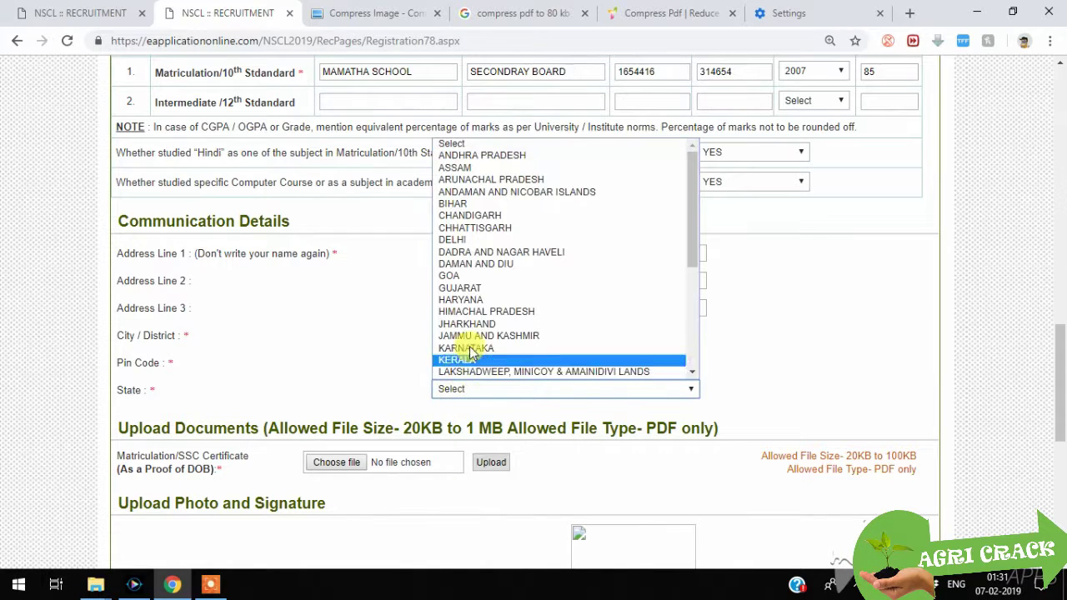
pyautogui.scroll(-3, 477, 250)
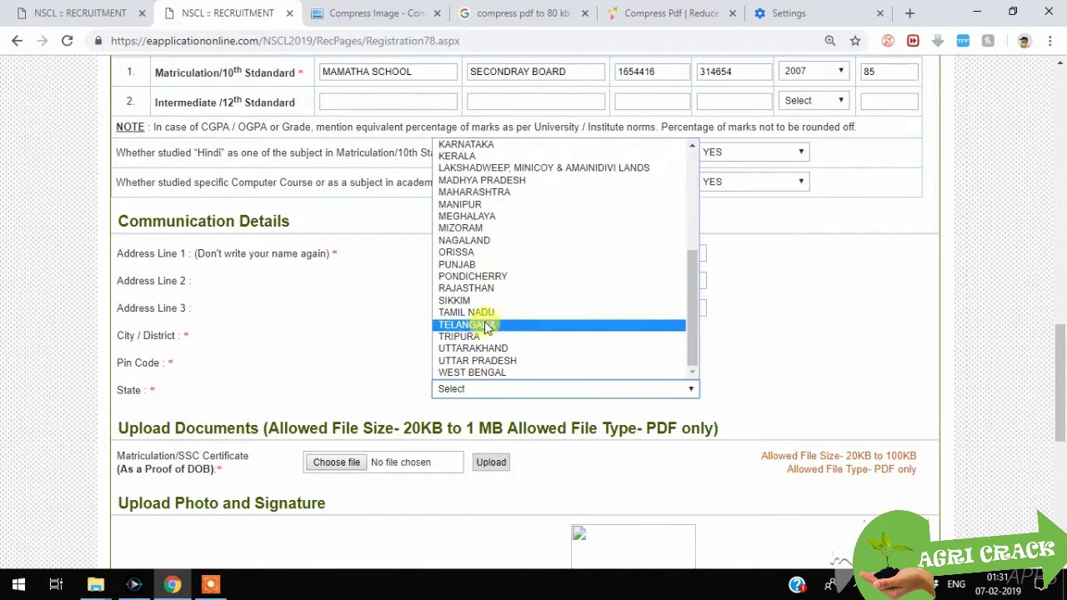
pyautogui.click(483, 362)
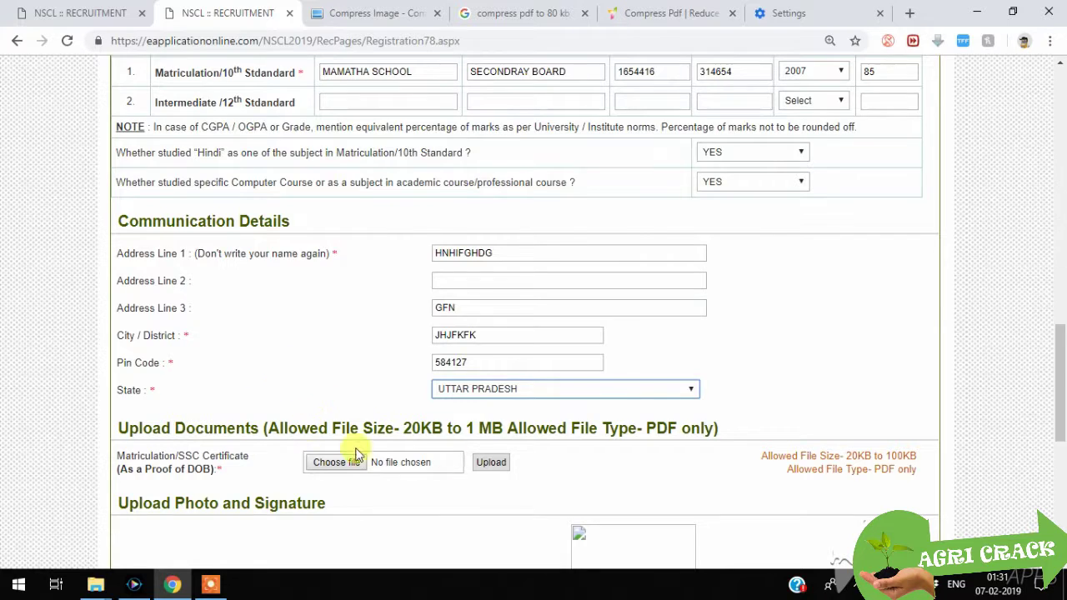
pyautogui.scroll(-3, 355, 454)
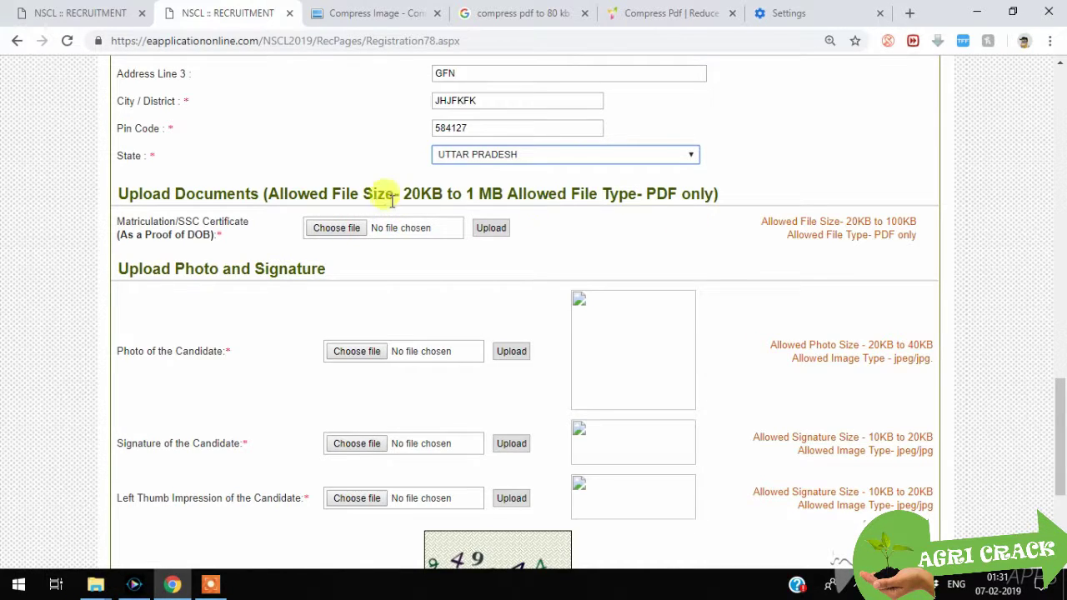
# Step: Highlight the proof-of-DOB and PDF-only file type requirements in the upload notes
pyautogui.click(185, 220)
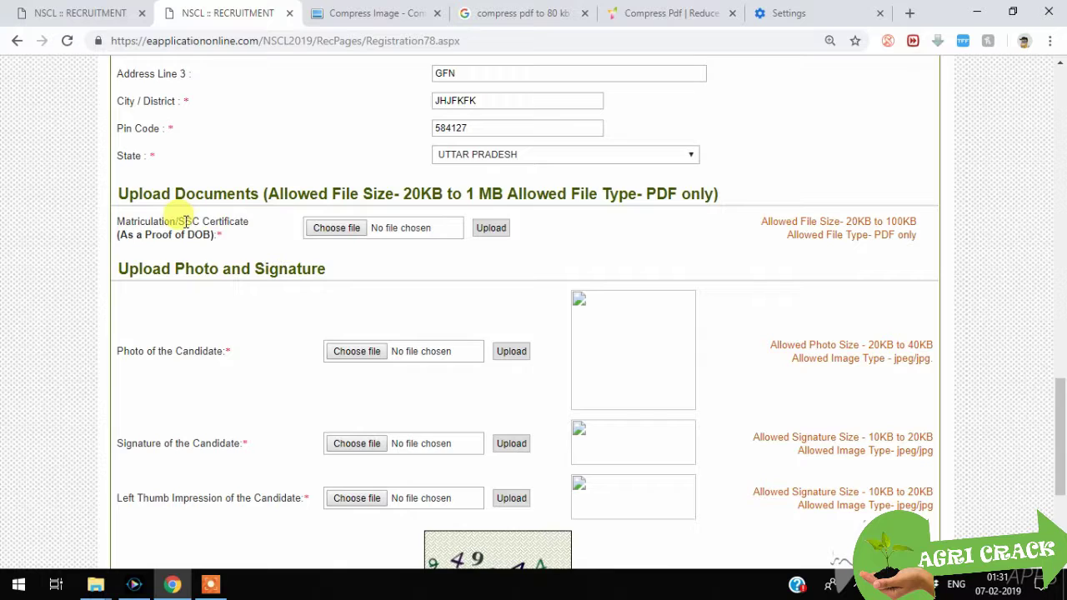
pyautogui.moveTo(185, 221)
pyautogui.mouseDown()
pyautogui.moveTo(274, 221)
pyautogui.moveTo(177, 233)
pyautogui.mouseUp()
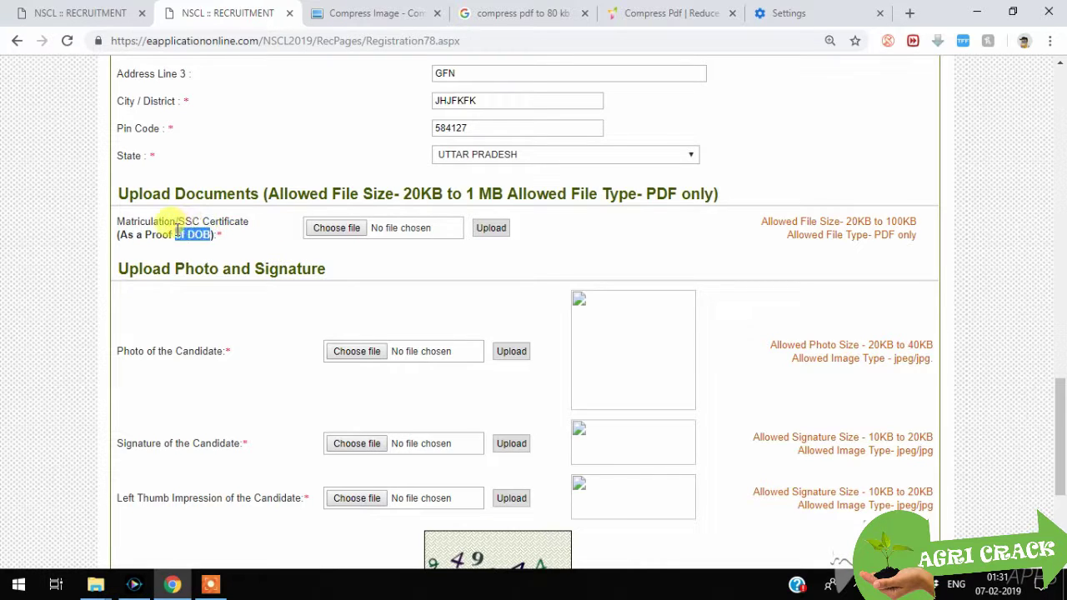
pyautogui.click(369, 263)
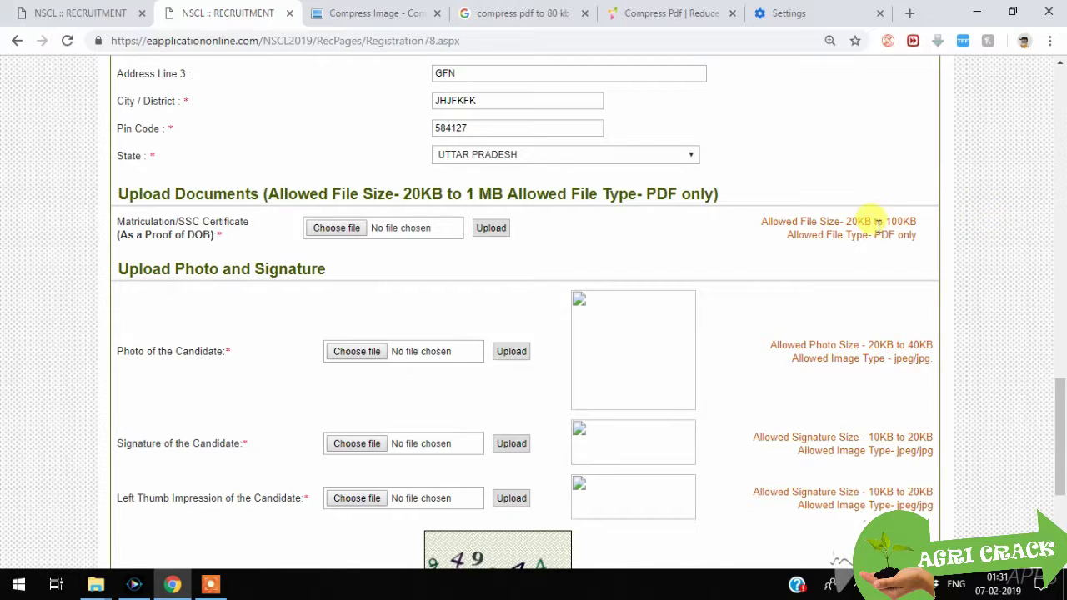
pyautogui.moveTo(875, 235); pyautogui.dragTo(916, 236)
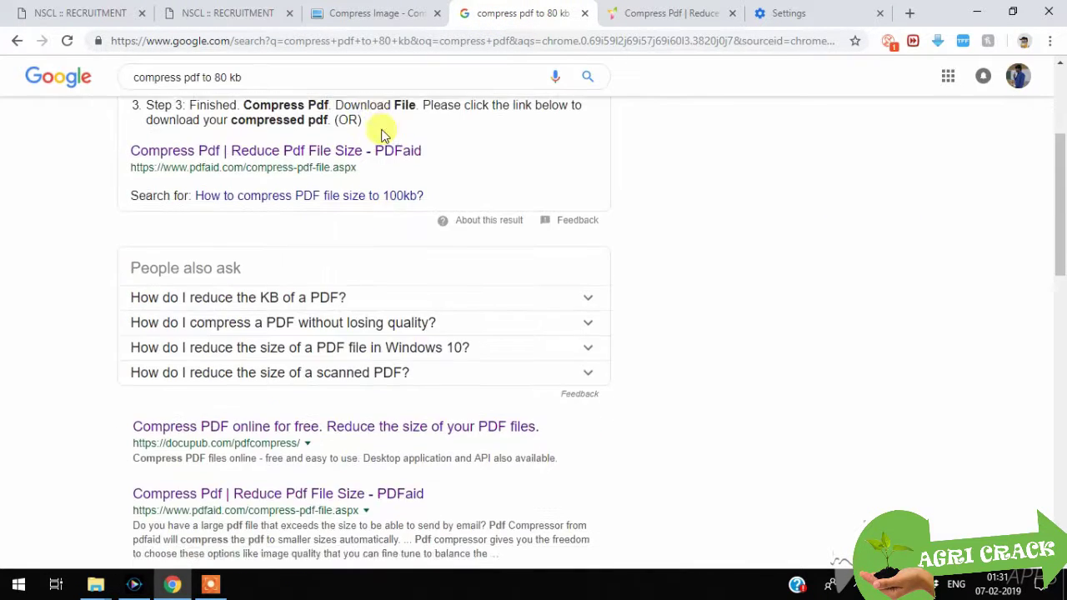
# Step: Review PDFaid's Compress PDF options, then return to the NSCL form's upload fields
pyautogui.scroll(3, 373, 142)
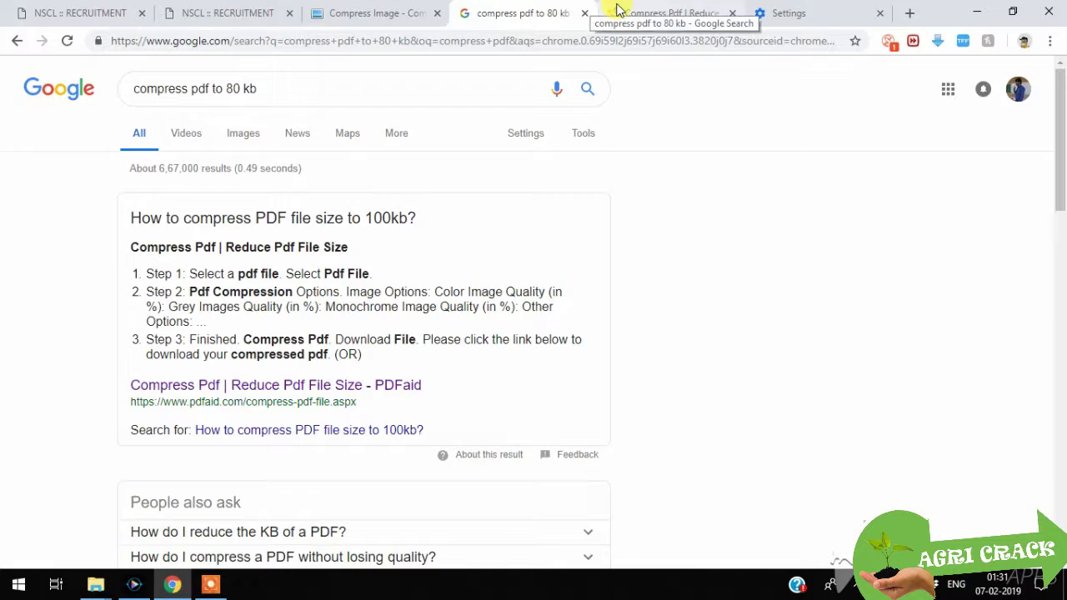
pyautogui.click(659, 14)
pyautogui.scroll(-2, 200, 196)
pyautogui.scroll(-1, 211, 204)
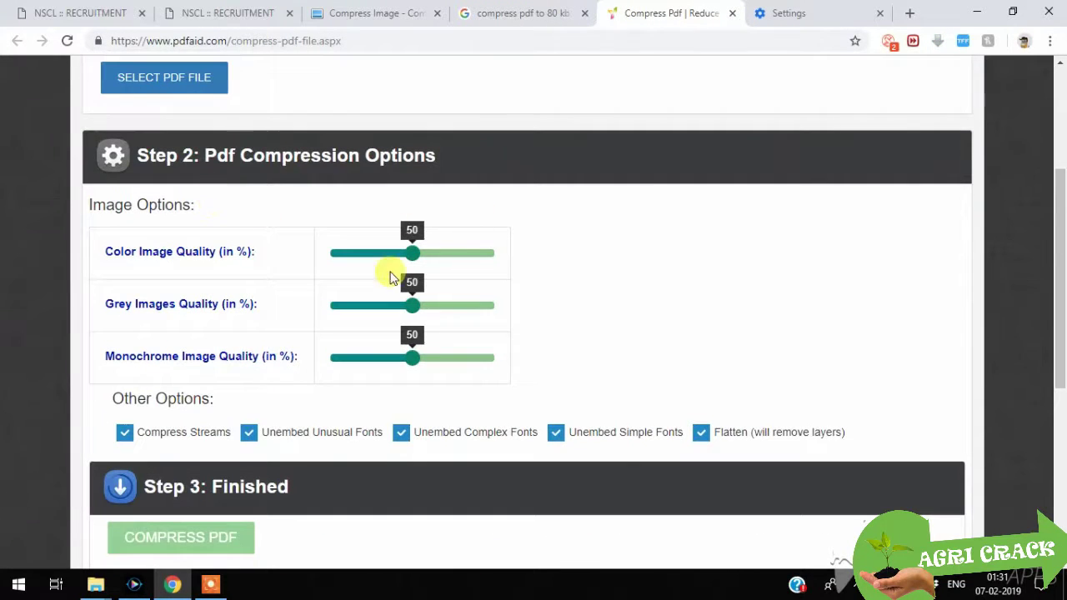
pyautogui.scroll(-3, 283, 335)
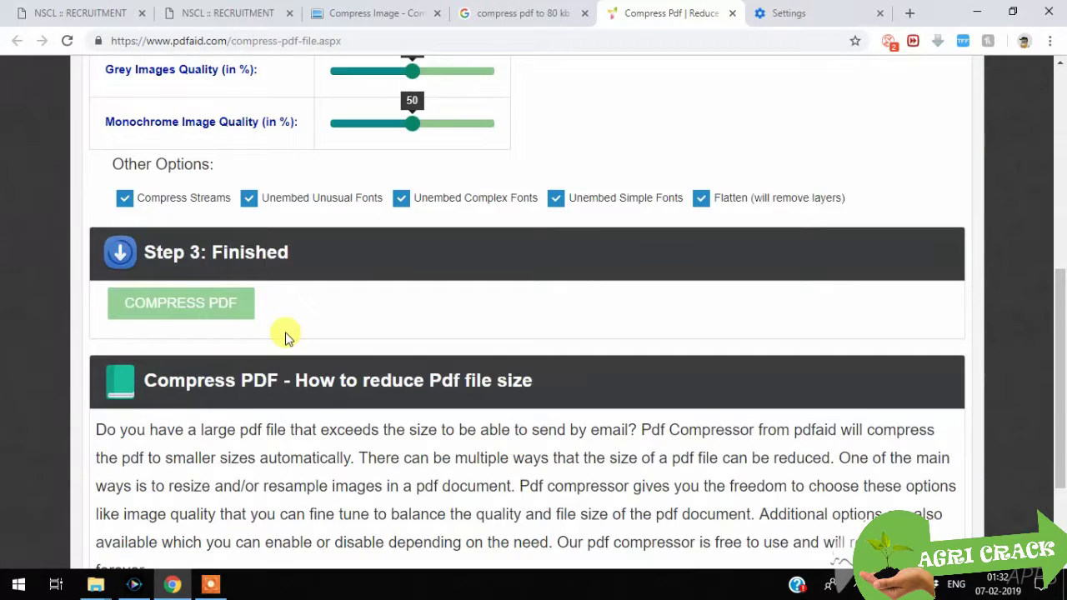
pyautogui.scroll(3, 283, 335)
pyautogui.scroll(-3, 267, 338)
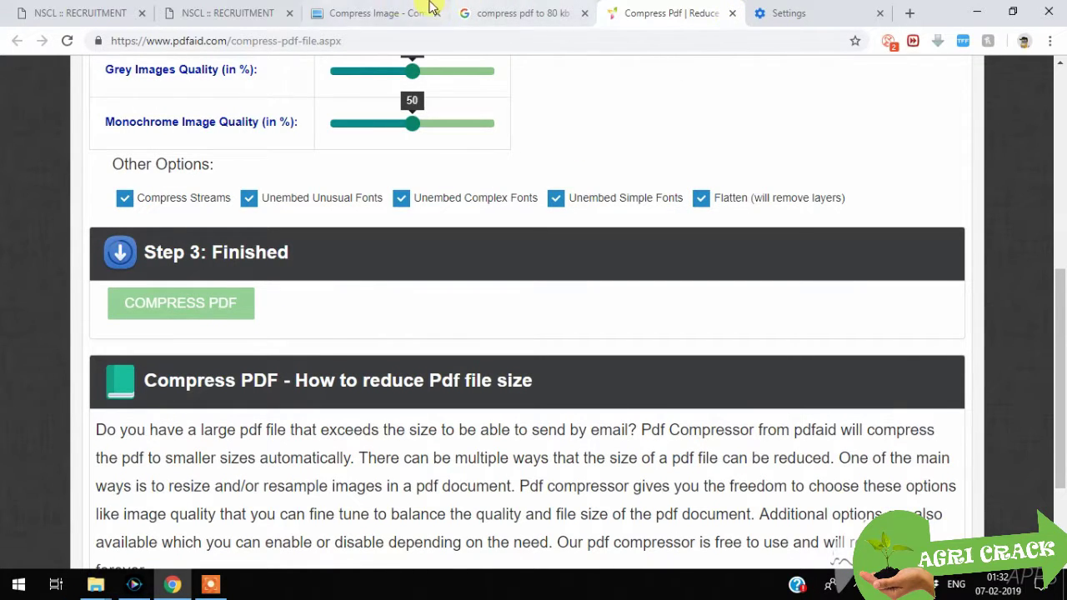
pyautogui.click(215, 10)
pyautogui.scroll(-3, 525, 232)
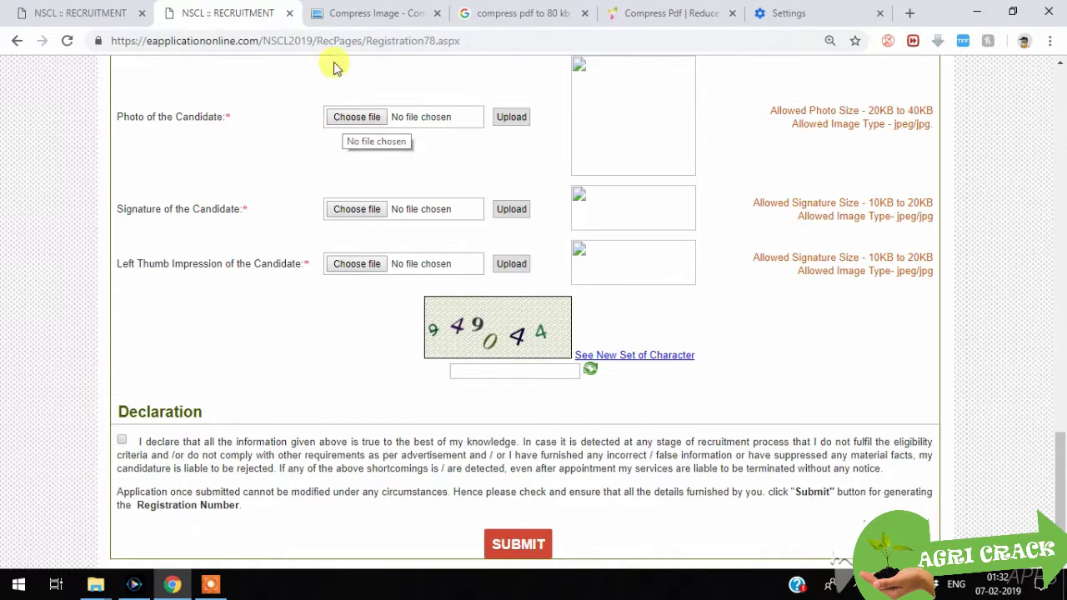
pyautogui.click(347, 8)
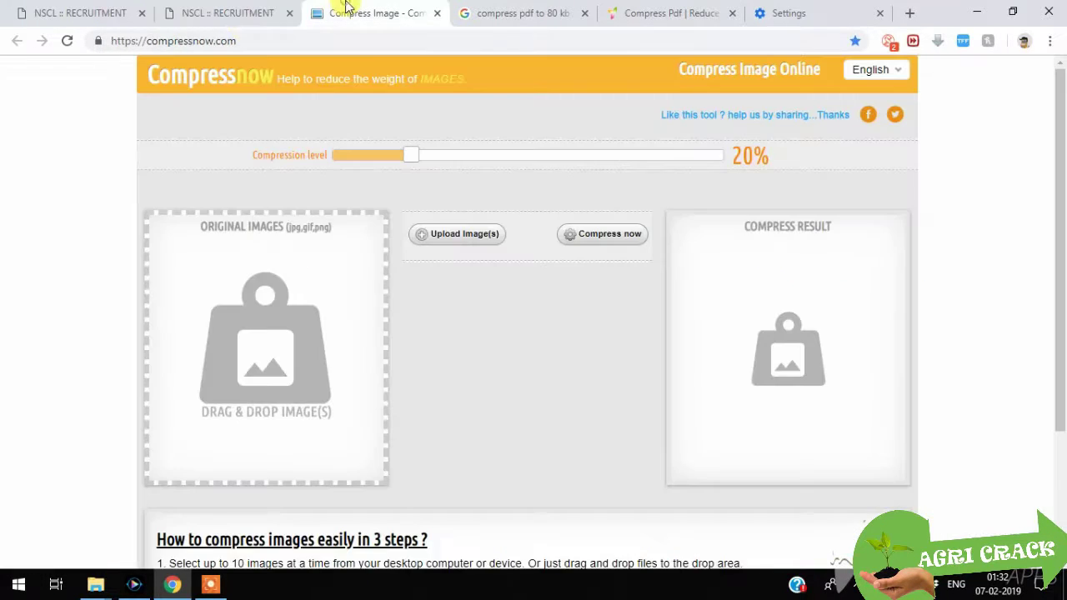
pyautogui.click(238, 38)
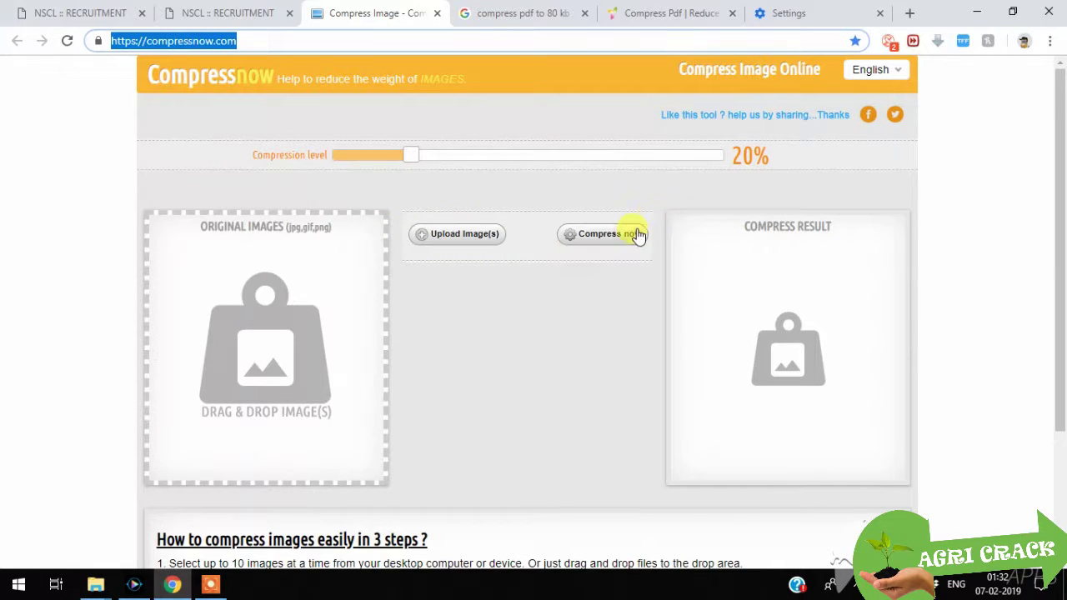
pyautogui.click(229, 10)
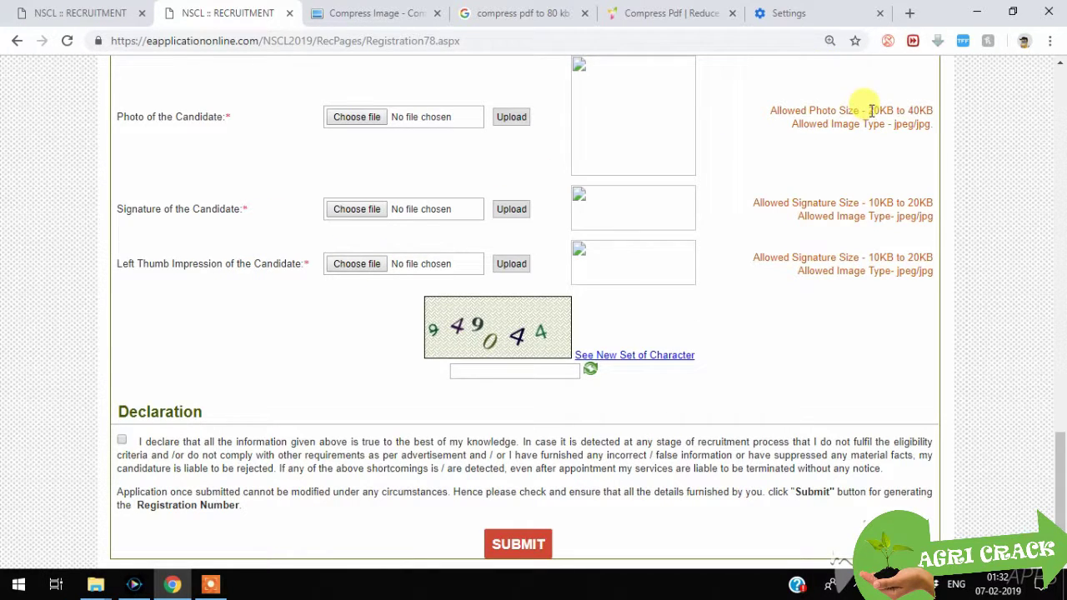
# Step: Highlight the upload size limits: photo 20KB–40KB, signature requirements, and thumb impression 10KB–20KB
pyautogui.moveTo(869, 110); pyautogui.dragTo(934, 110)
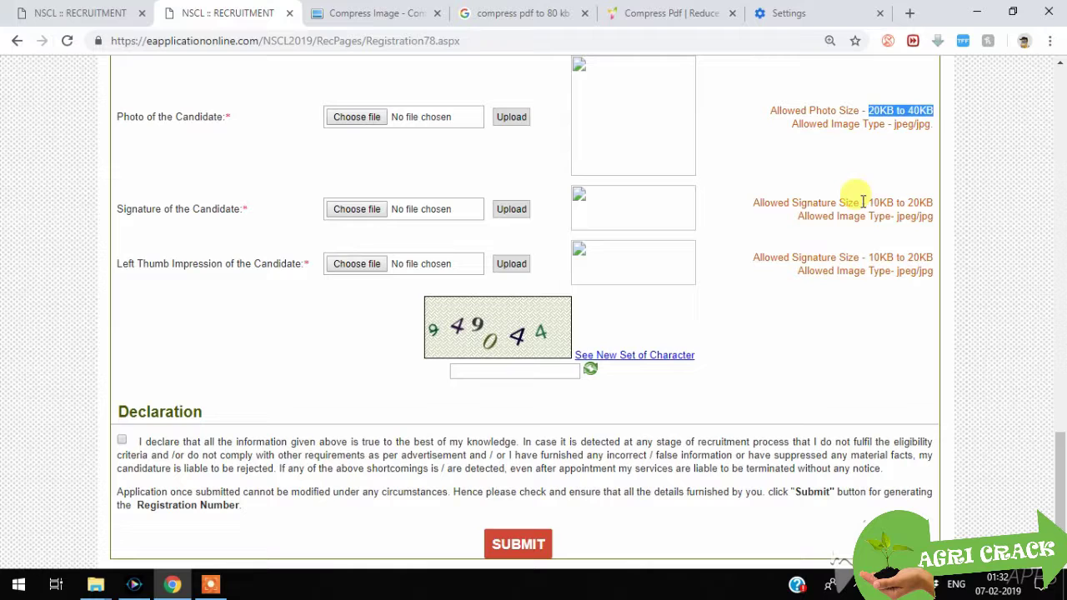
pyautogui.moveTo(871, 203); pyautogui.dragTo(940, 203)
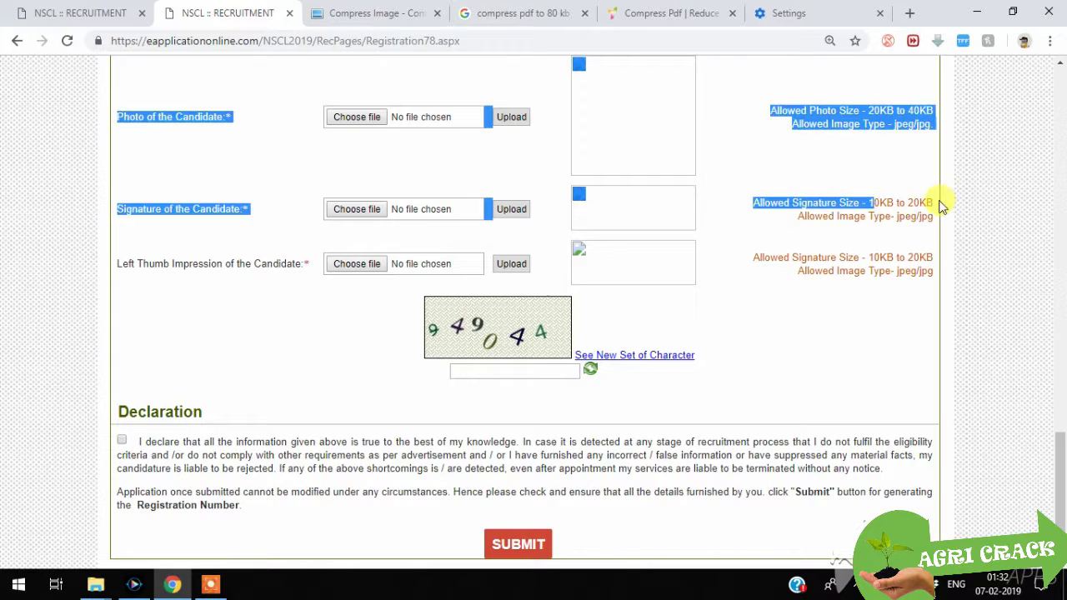
pyautogui.click(871, 248)
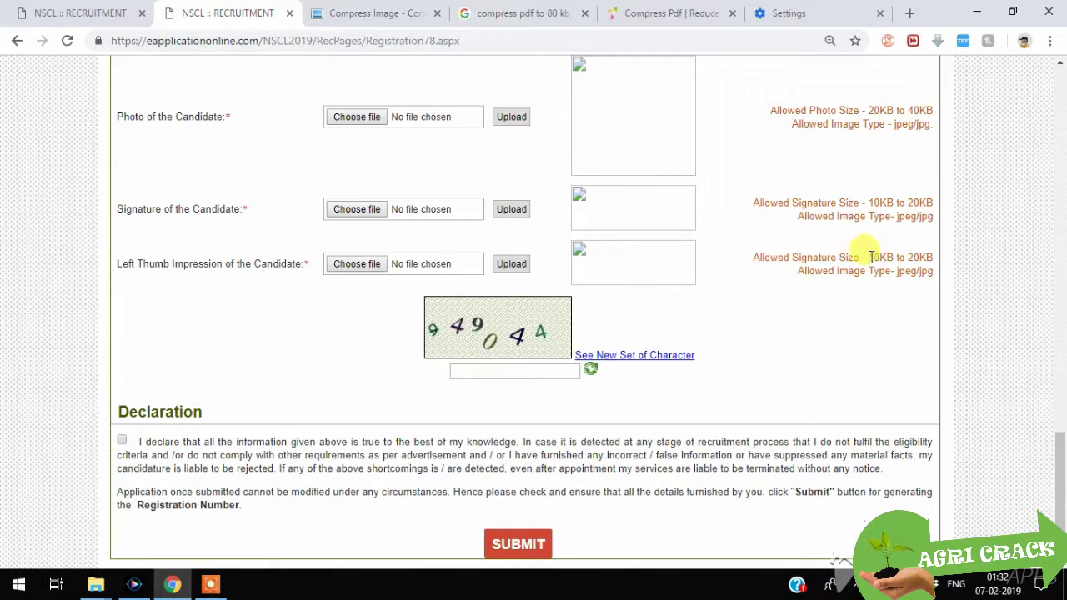
pyautogui.moveTo(870, 256); pyautogui.dragTo(937, 258)
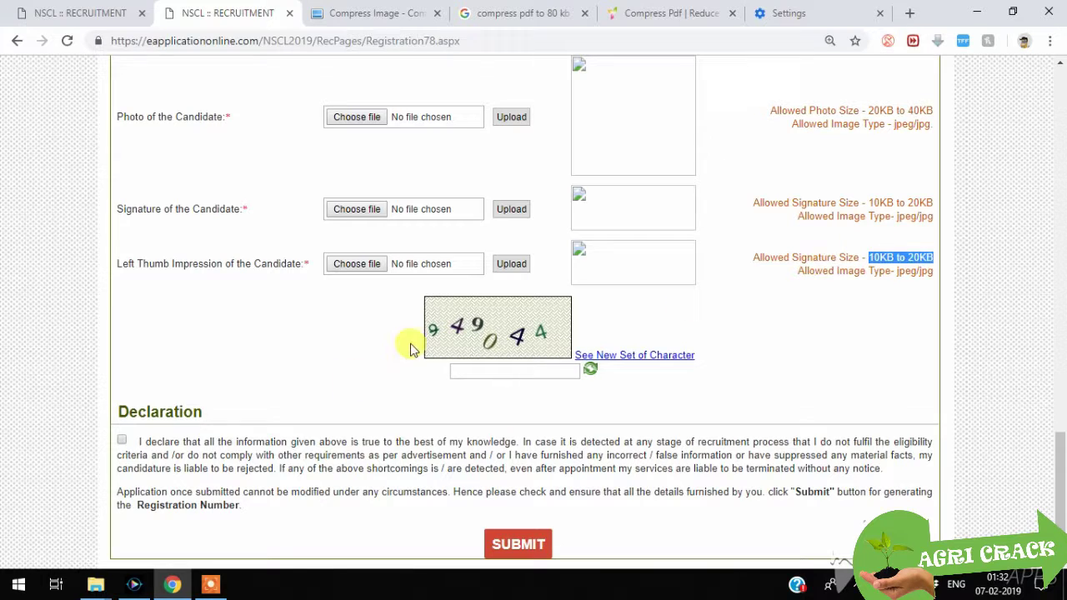
# Step: Tick the declaration, submit the application, and accept the no-changes warning with OK
pyautogui.click(121, 442)
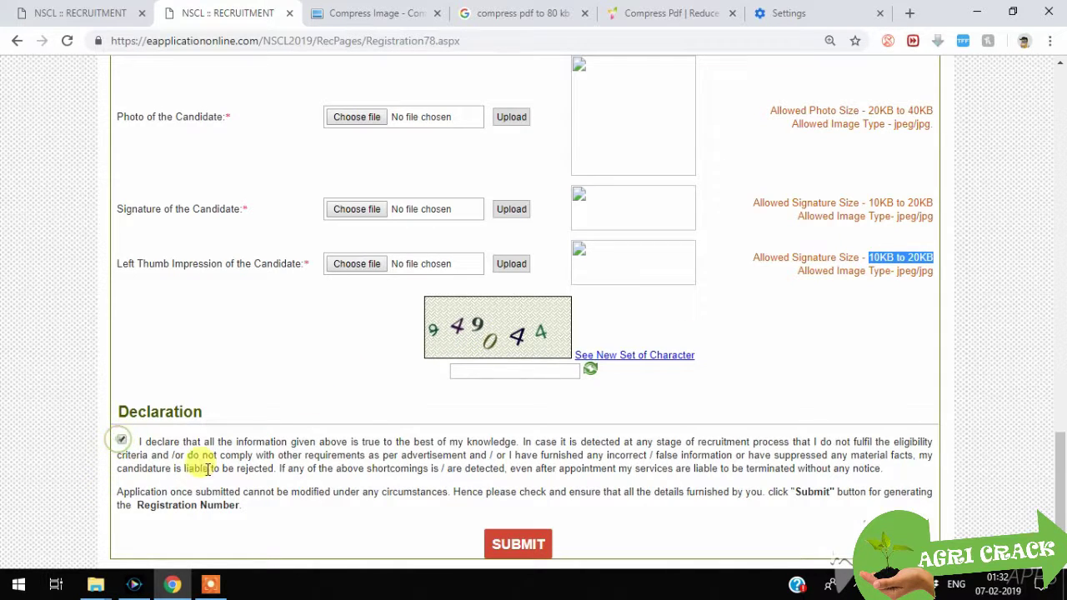
pyautogui.click(492, 542)
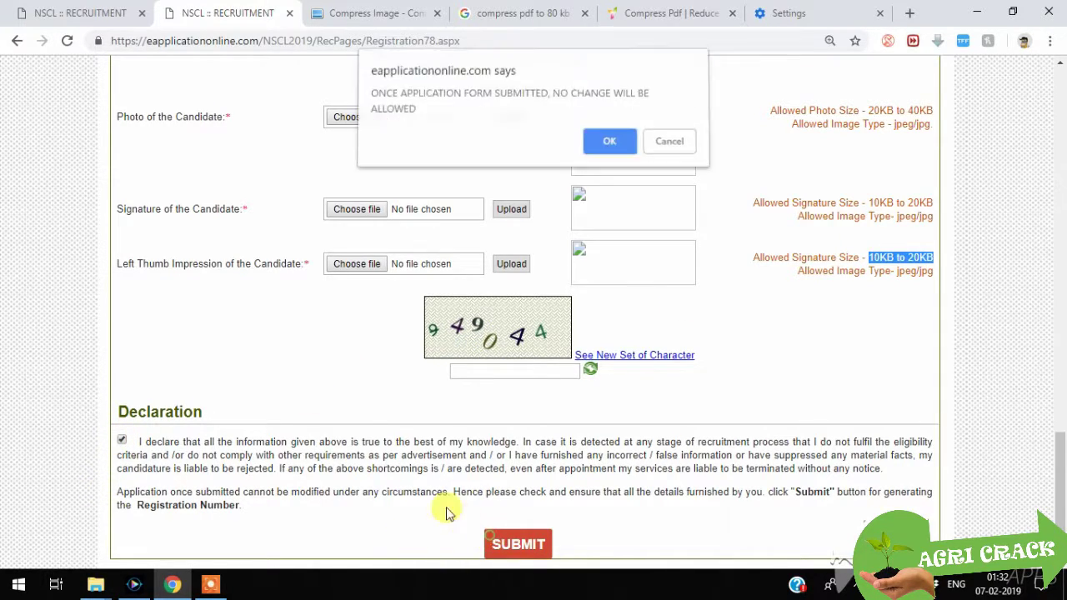
pyautogui.click(612, 144)
pyautogui.scroll(-2, 579, 403)
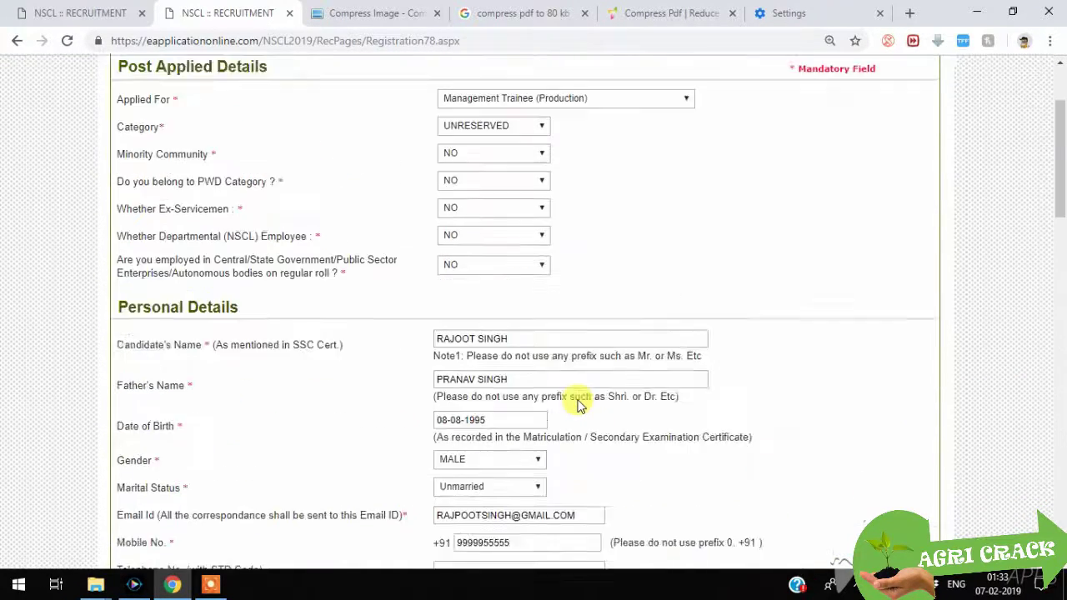
pyautogui.scroll(2, 579, 402)
pyautogui.scroll(-3, 579, 400)
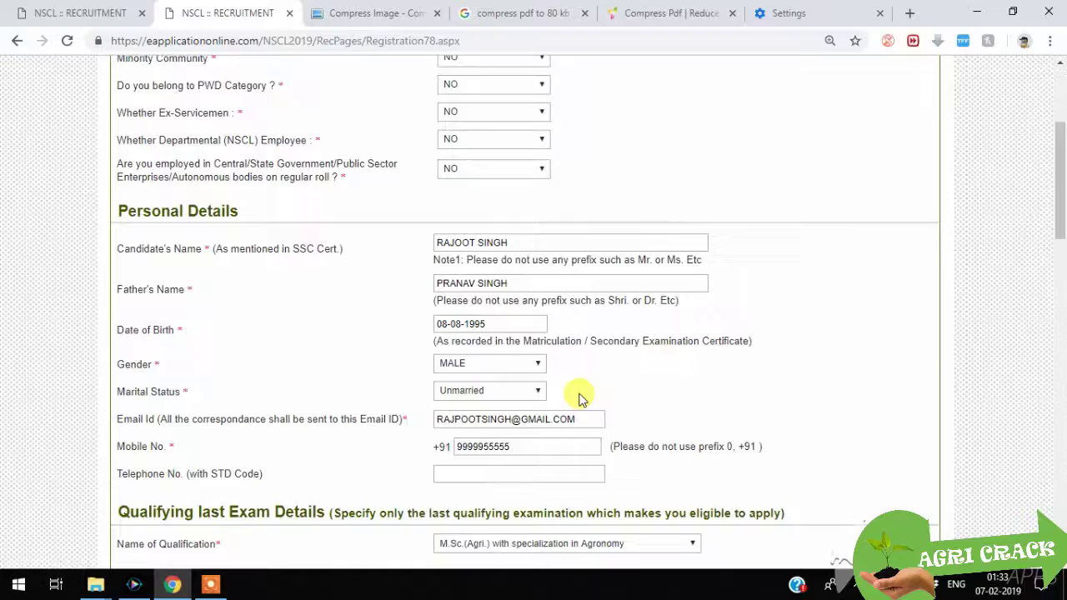
pyautogui.scroll(3, 579, 400)
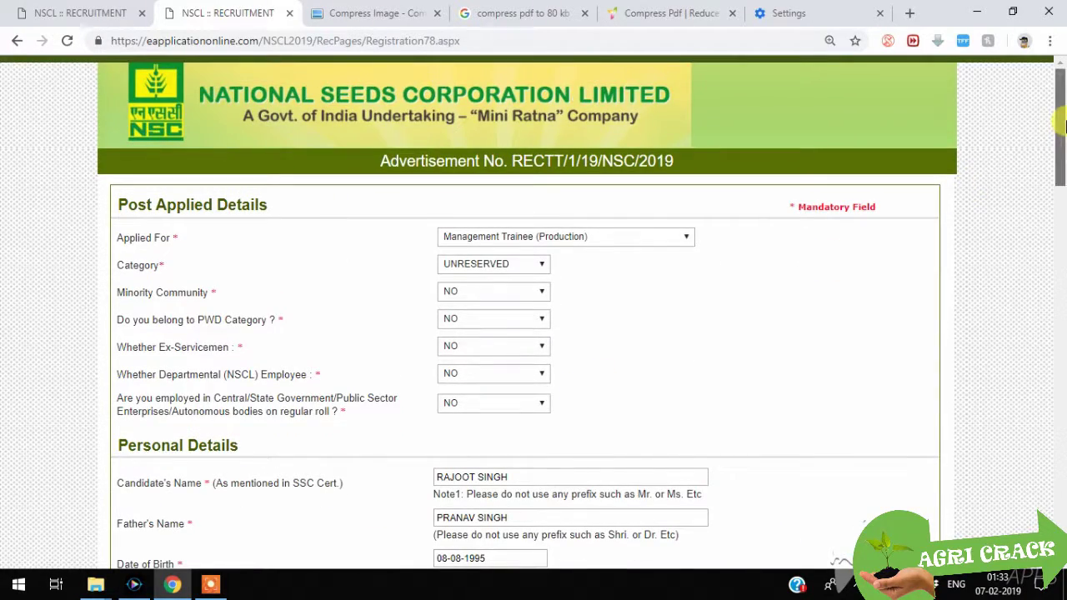
pyautogui.moveTo(1059, 125)
pyautogui.mouseDown()
pyautogui.moveTo(1060, 171)
pyautogui.moveTo(1062, 117)
pyautogui.moveTo(1041, 147)
pyautogui.moveTo(1028, 215)
pyautogui.moveTo(1056, 183)
pyautogui.moveTo(1056, 118)
pyautogui.mouseUp()
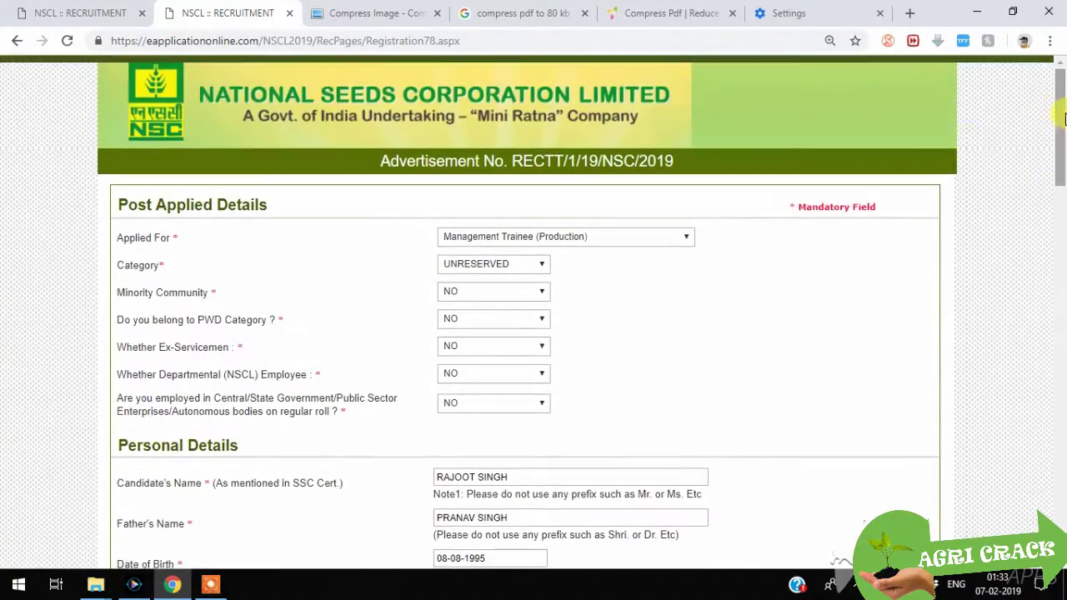
pyautogui.scroll(-3, 576, 281)
pyautogui.scroll(3, 577, 281)
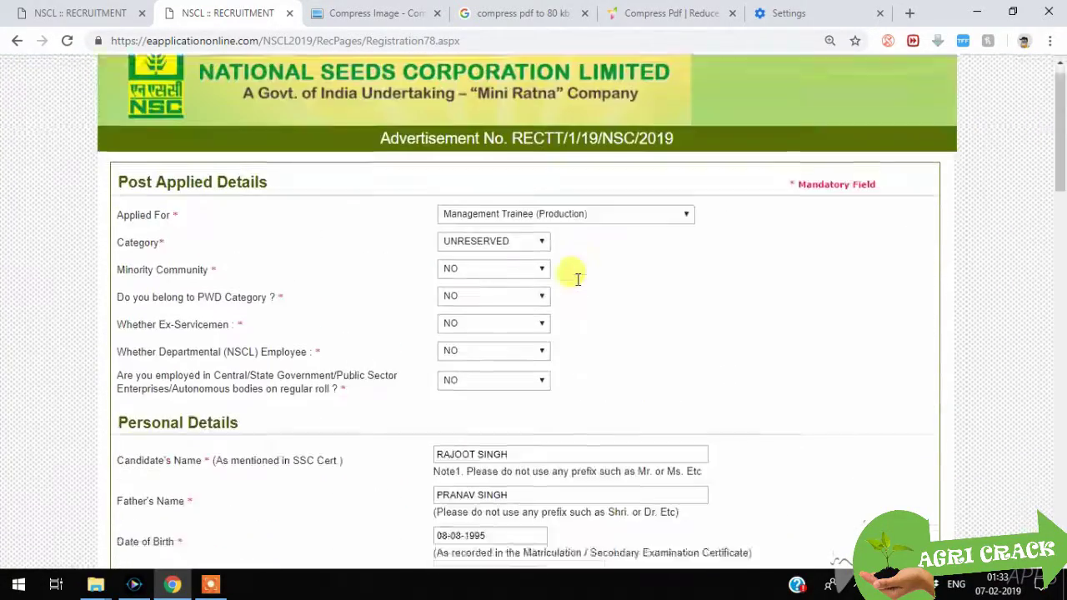
pyautogui.scroll(-3, 577, 282)
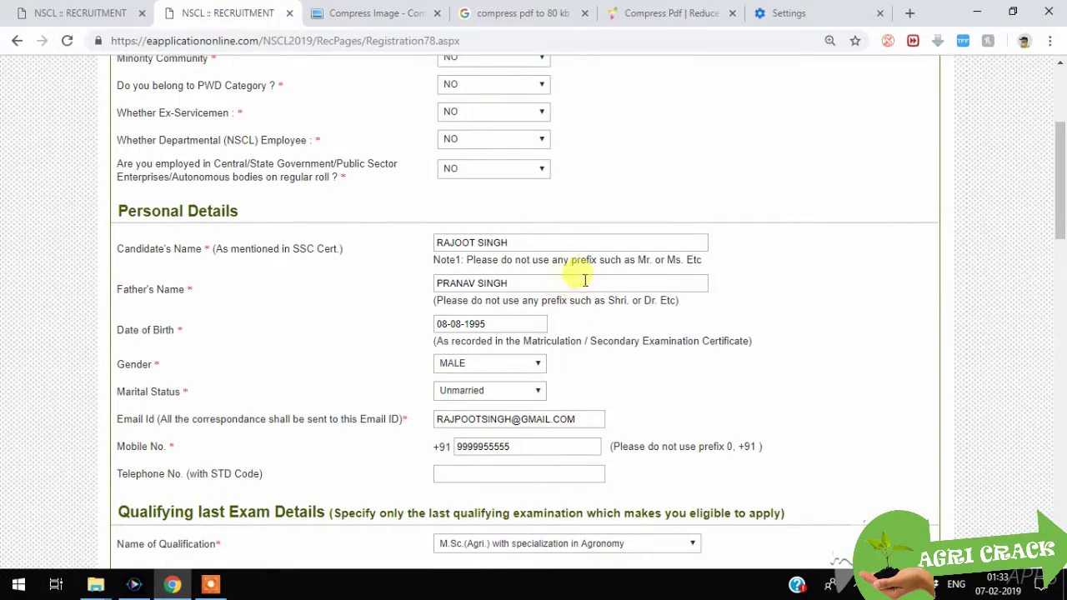
pyautogui.scroll(-15, 592, 277)
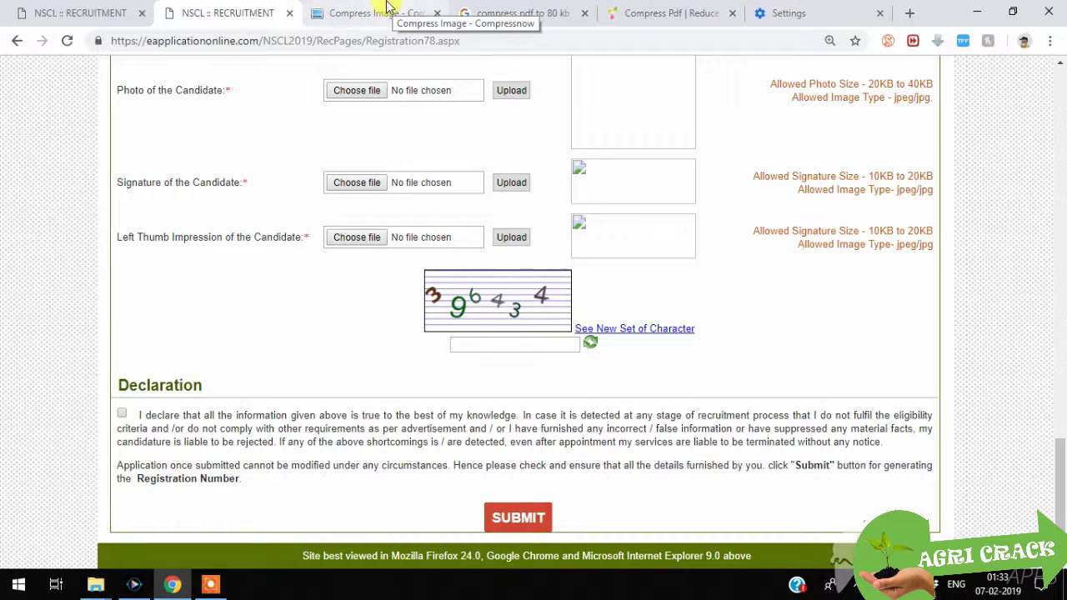
pyautogui.click(384, 8)
pyautogui.click(255, 10)
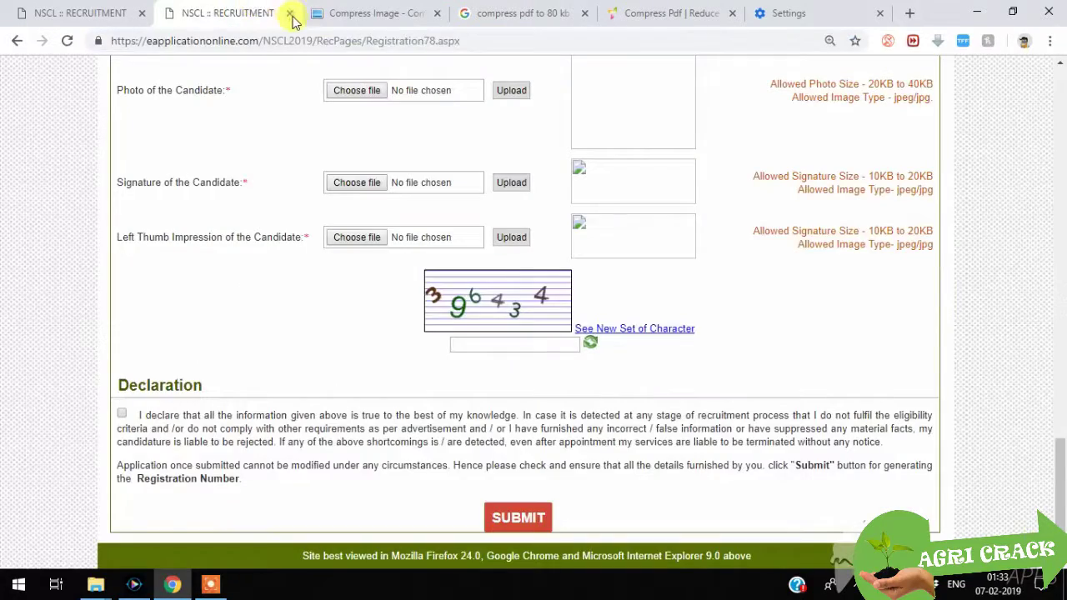